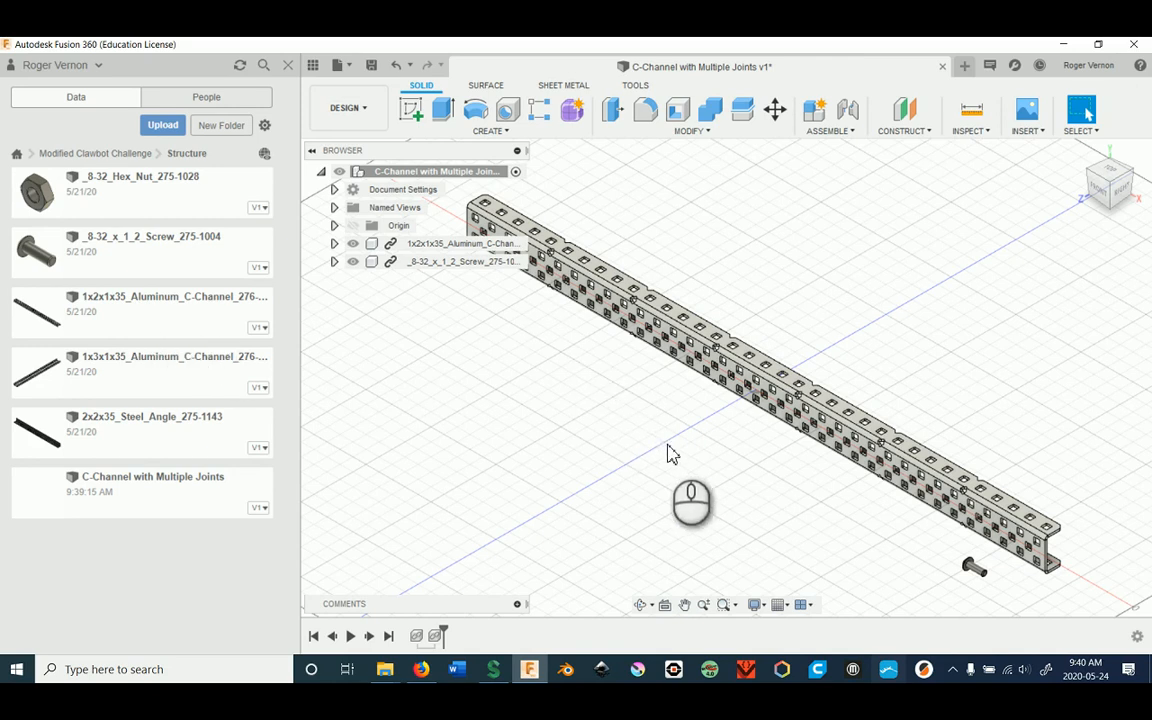
pyautogui.scroll(-1, 668, 445)
pyautogui.moveTo(625, 438)
pyautogui.mouseDown(button='middle')
pyautogui.moveTo(666, 462)
pyautogui.moveTo(646, 430)
pyautogui.mouseUp(button='middle')
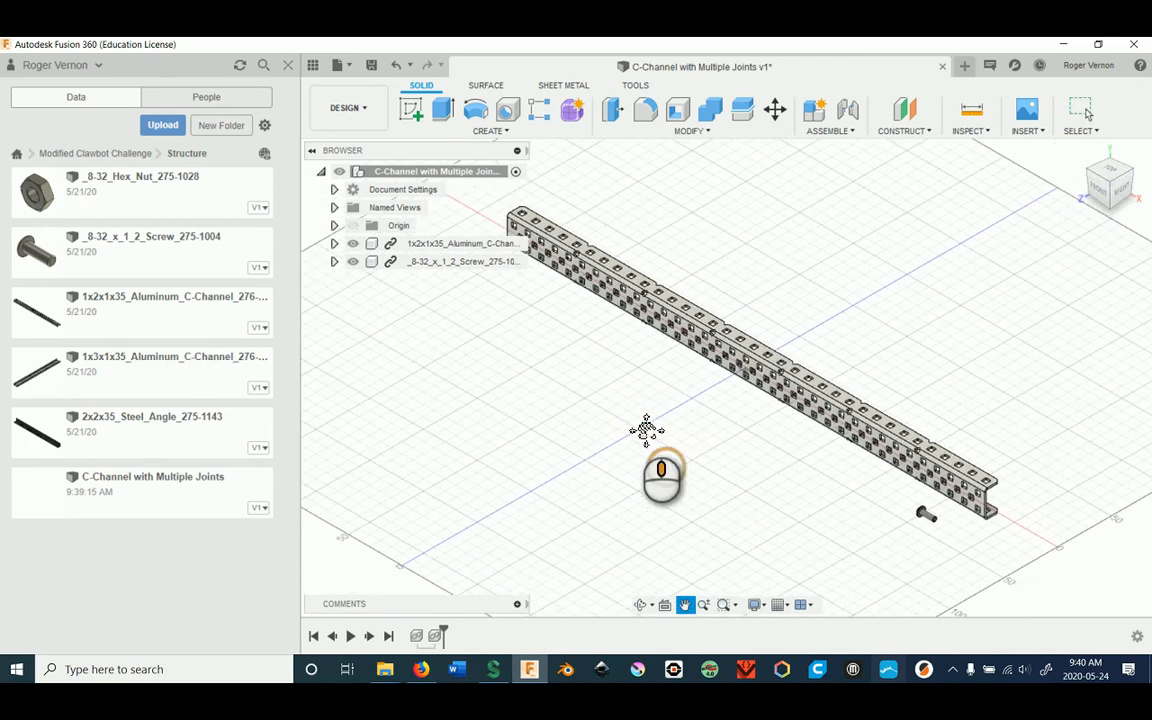
pyautogui.scroll(3, 972, 571)
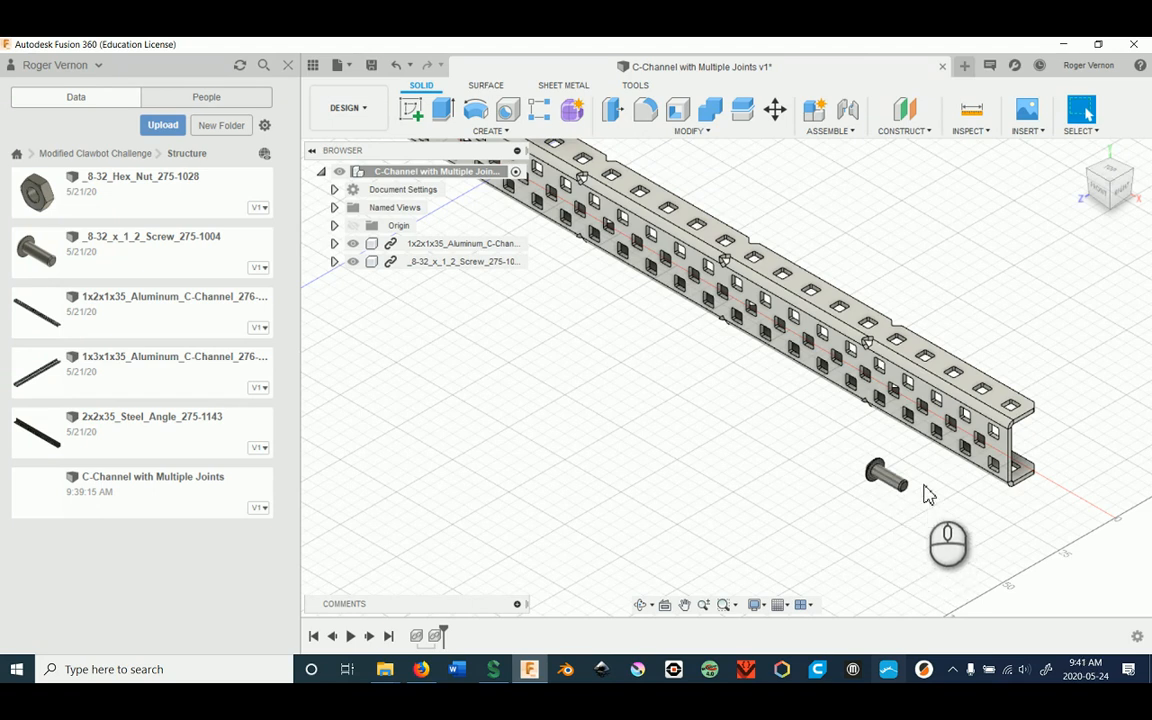
pyautogui.scroll(-1, 926, 487)
pyautogui.moveTo(967, 473); pyautogui.dragTo(824, 487, button='middle')
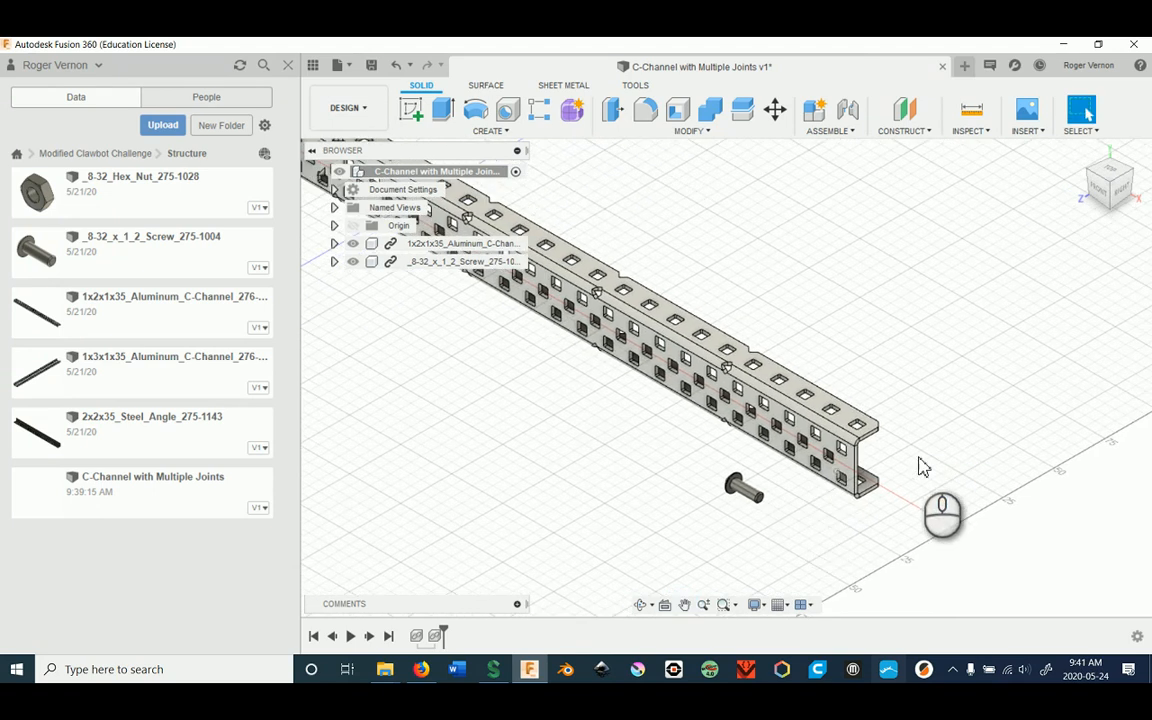
pyautogui.scroll(3, 769, 512)
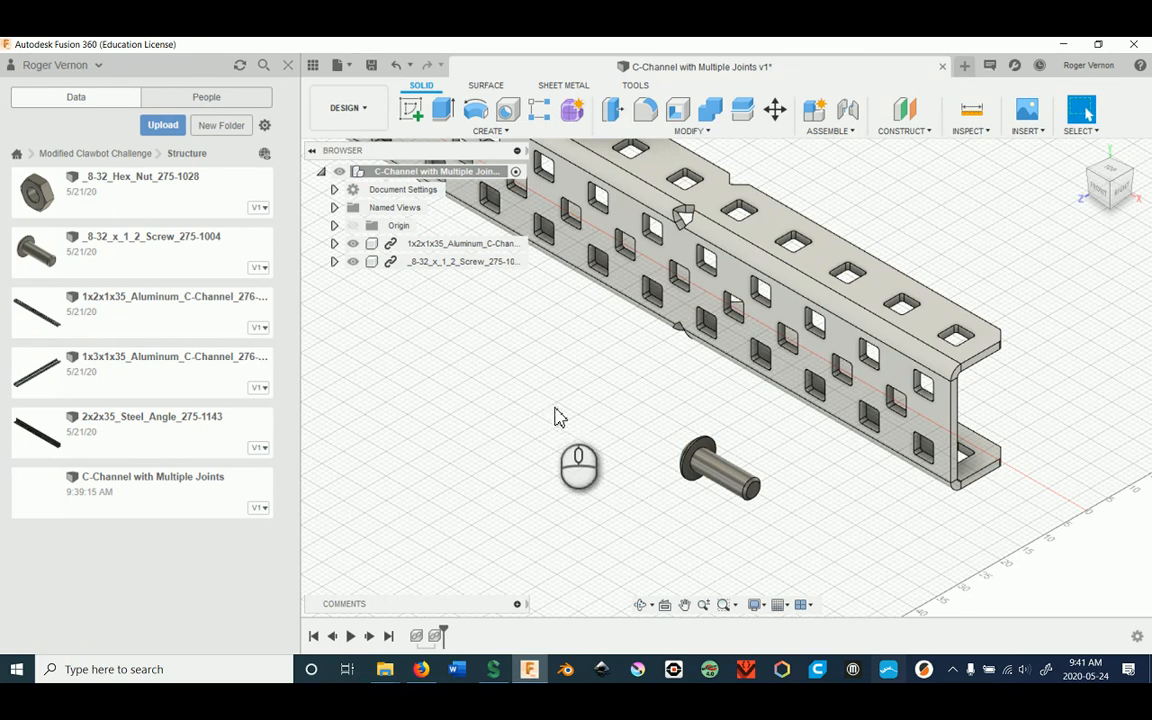
pyautogui.scroll(3, 797, 470)
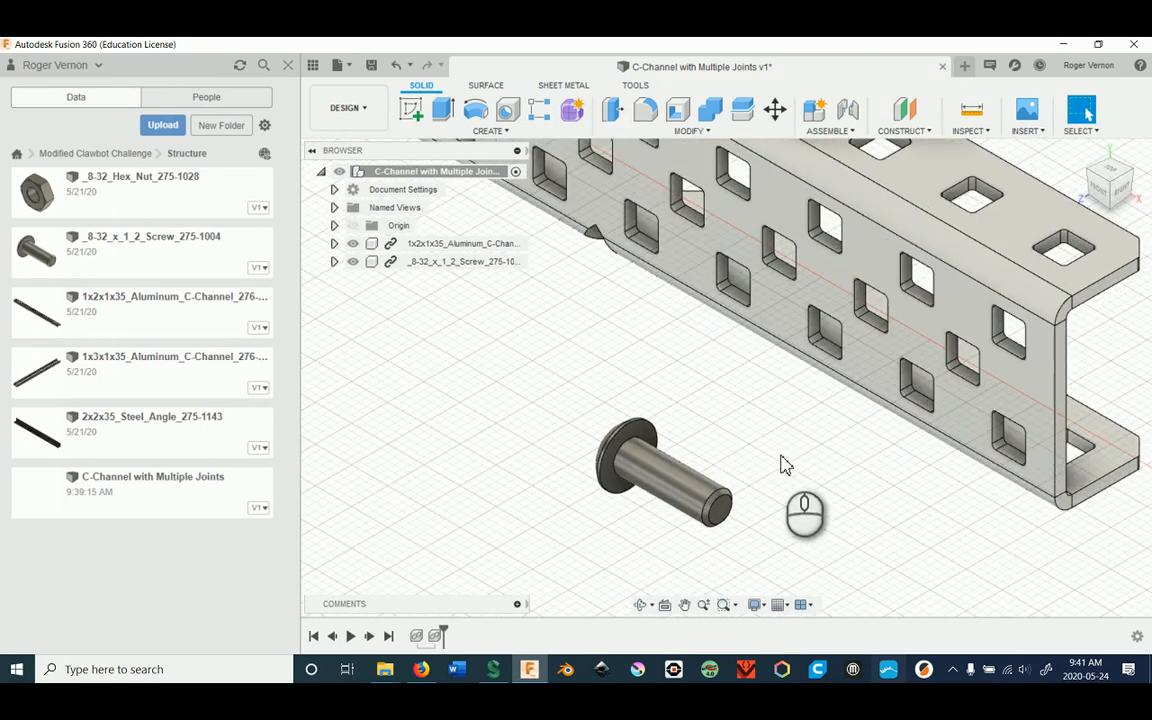
pyautogui.press('j')
pyautogui.scroll(3, 630, 470)
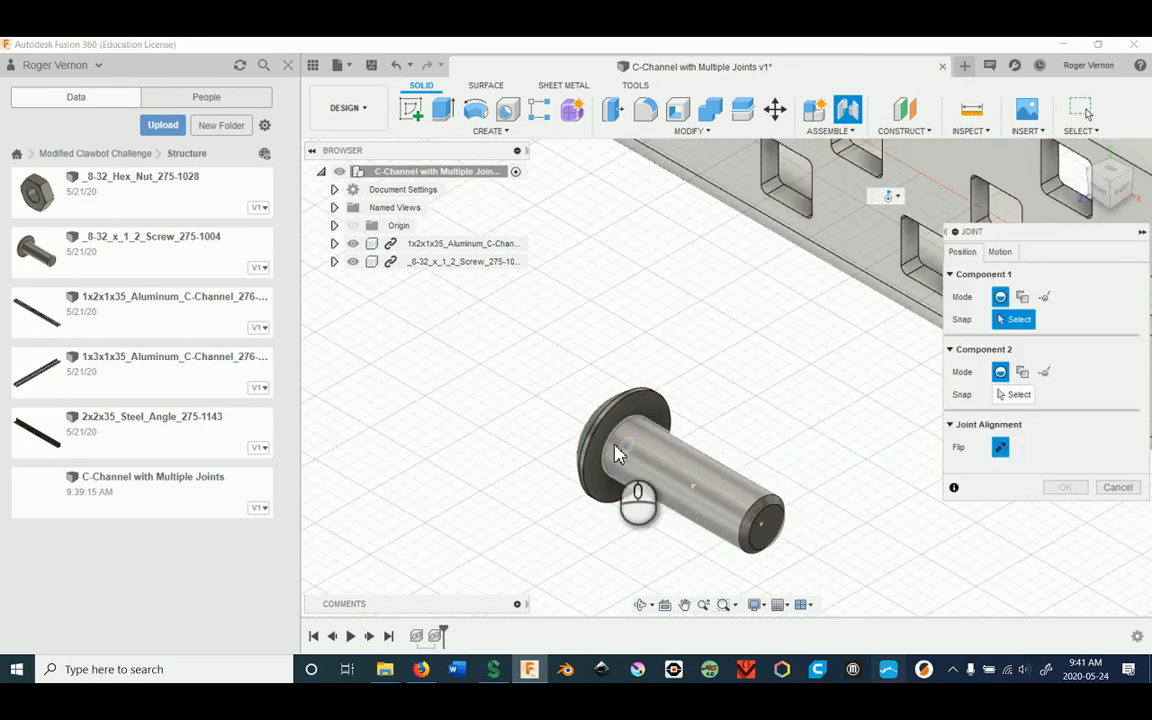
pyautogui.click(615, 442)
pyautogui.scroll(-3, 792, 468)
pyautogui.scroll(6, 622, 391)
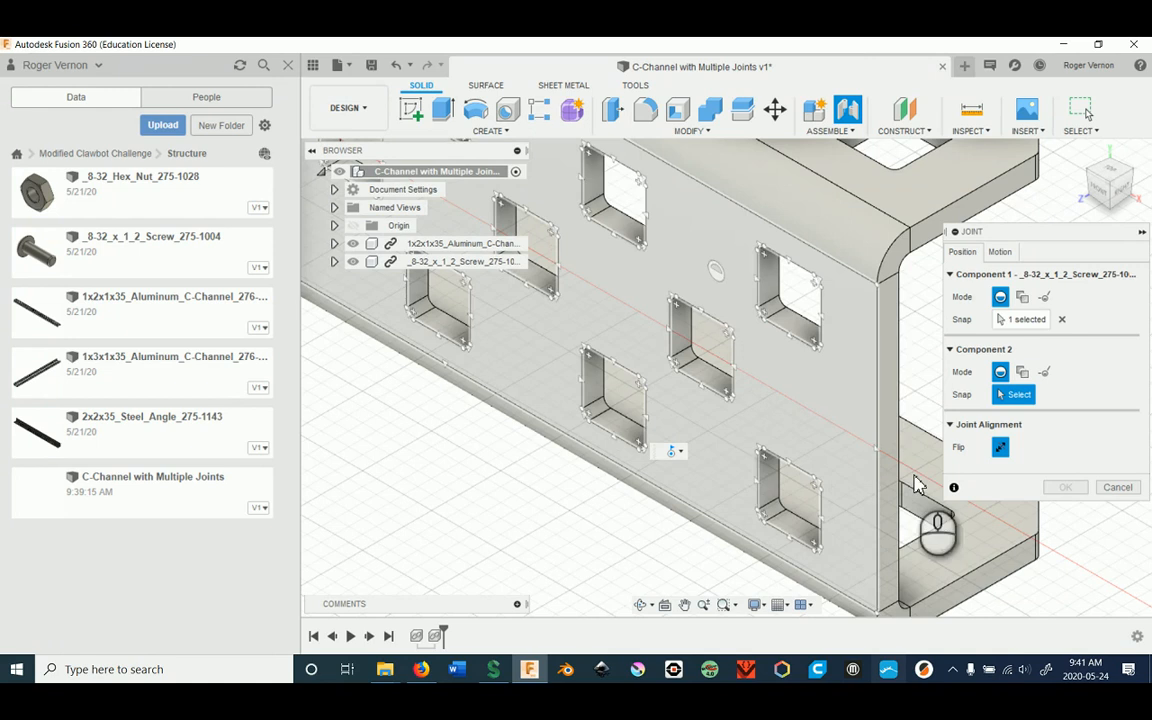
pyautogui.click(1113, 487)
pyautogui.scroll(-5, 1107, 487)
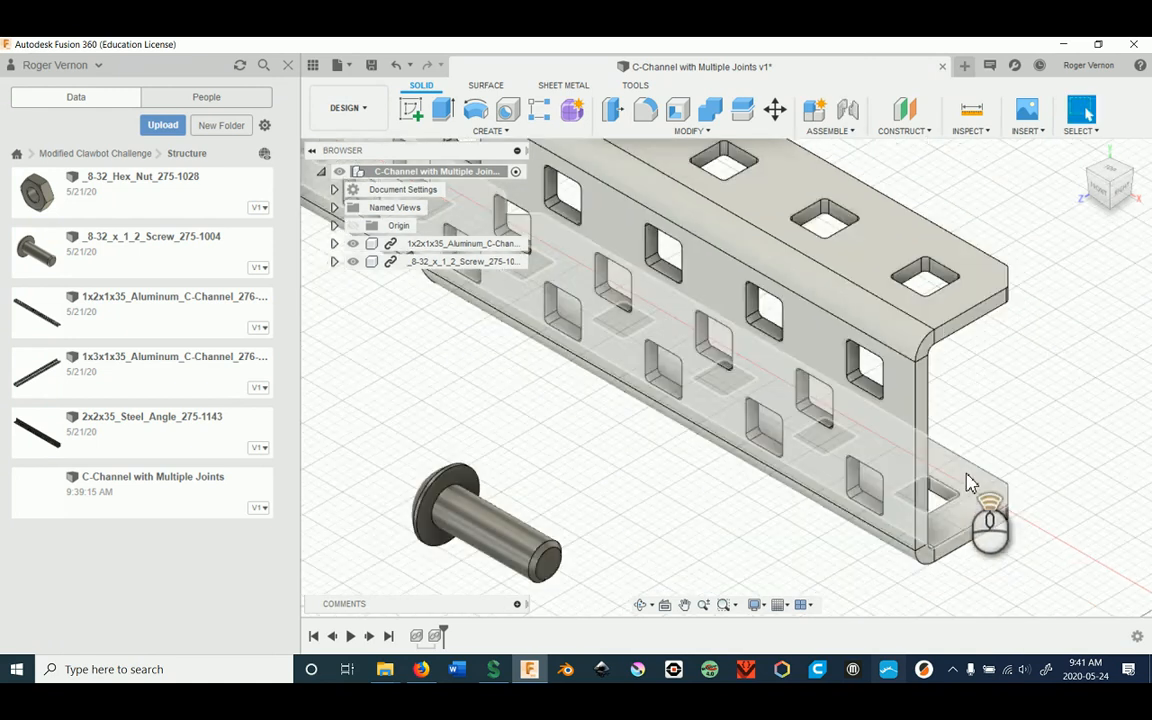
# Break the external link of the 1x2x1x35 aluminum C-channel component.
pyautogui.scroll(3, 674, 496)
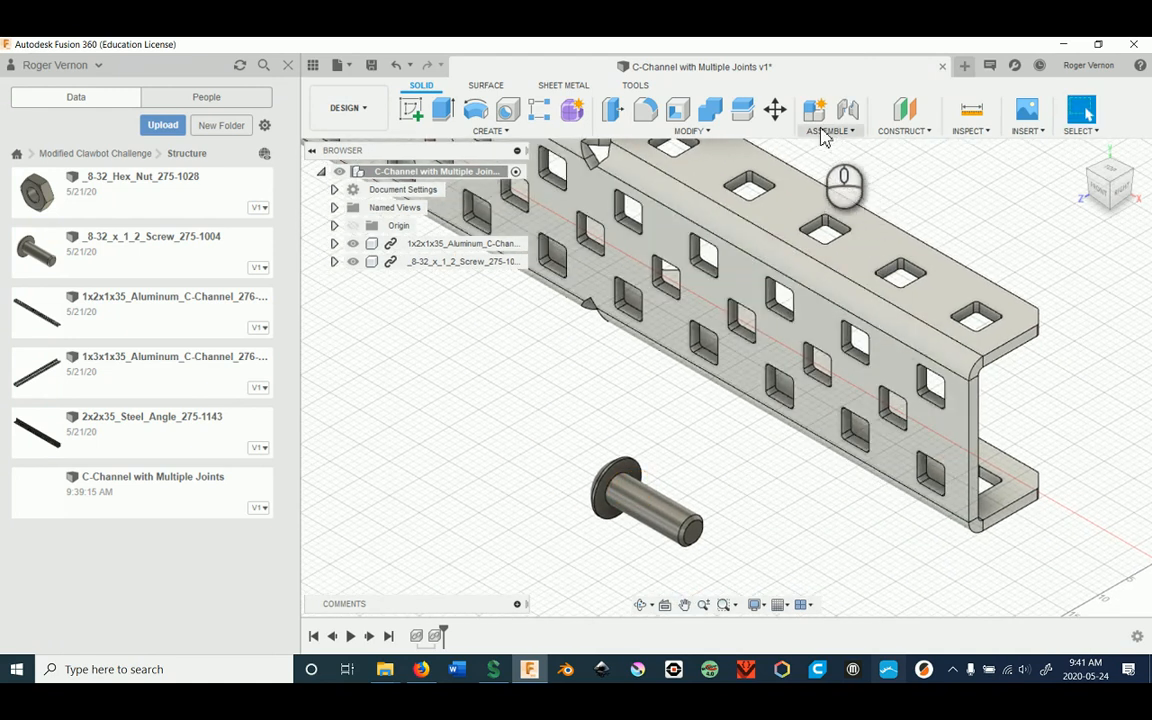
pyautogui.rightClick(425, 250)
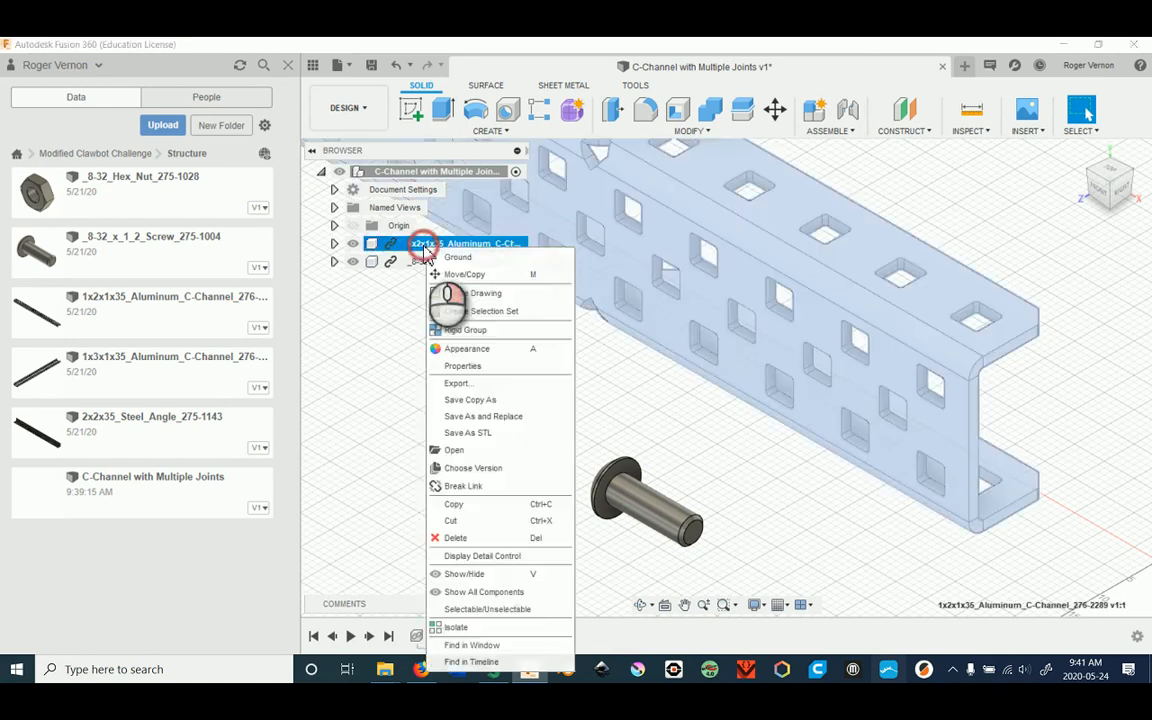
pyautogui.click(449, 487)
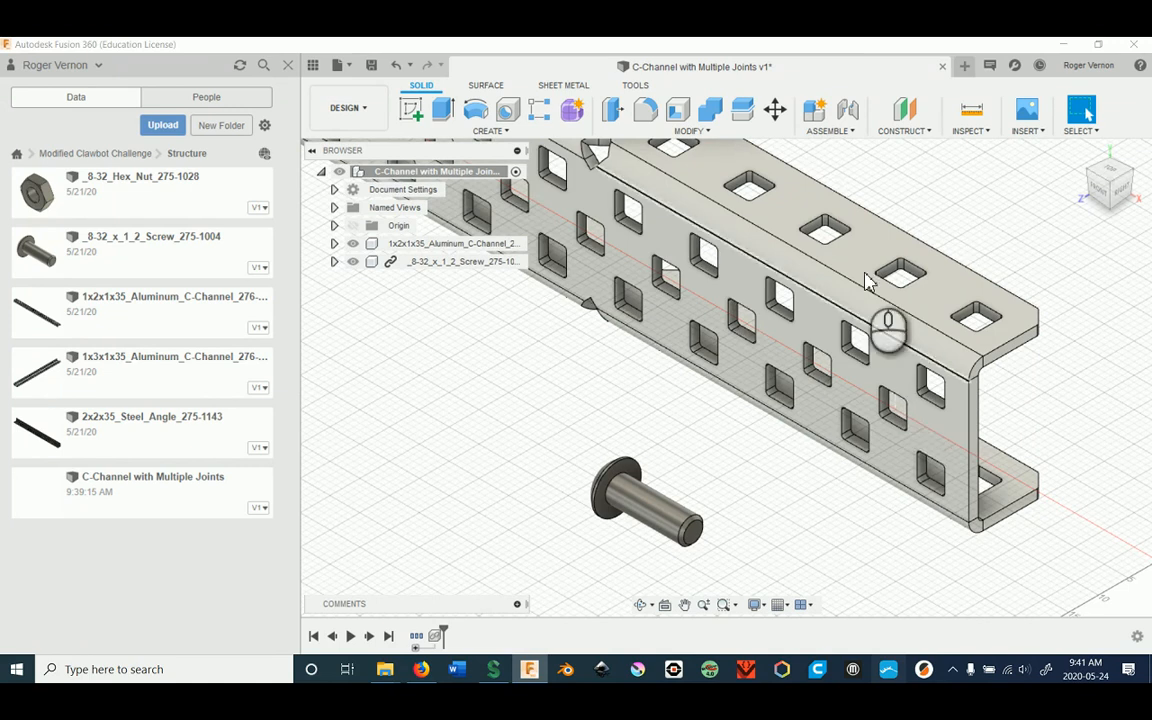
# Place a Between Two Faces joint origin centred between the side walls of the C-channel's upper end hole, snapped to the hole's edge.
pyautogui.click(842, 135)
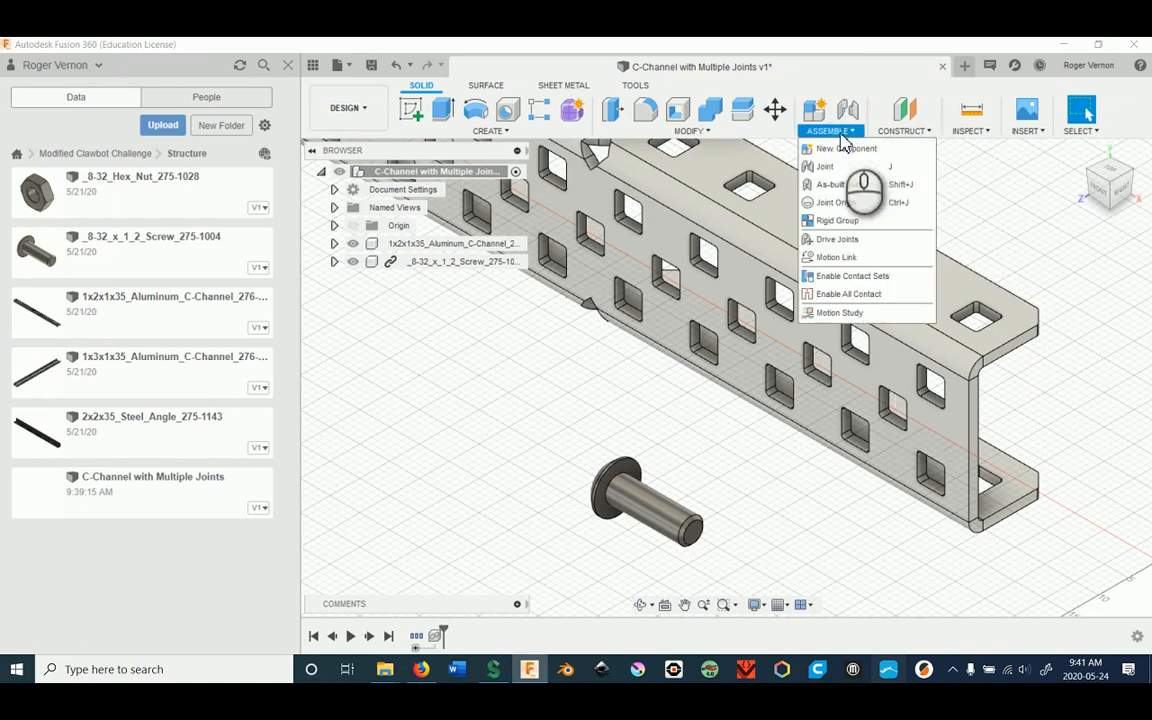
pyautogui.click(838, 203)
pyautogui.scroll(5, 845, 430)
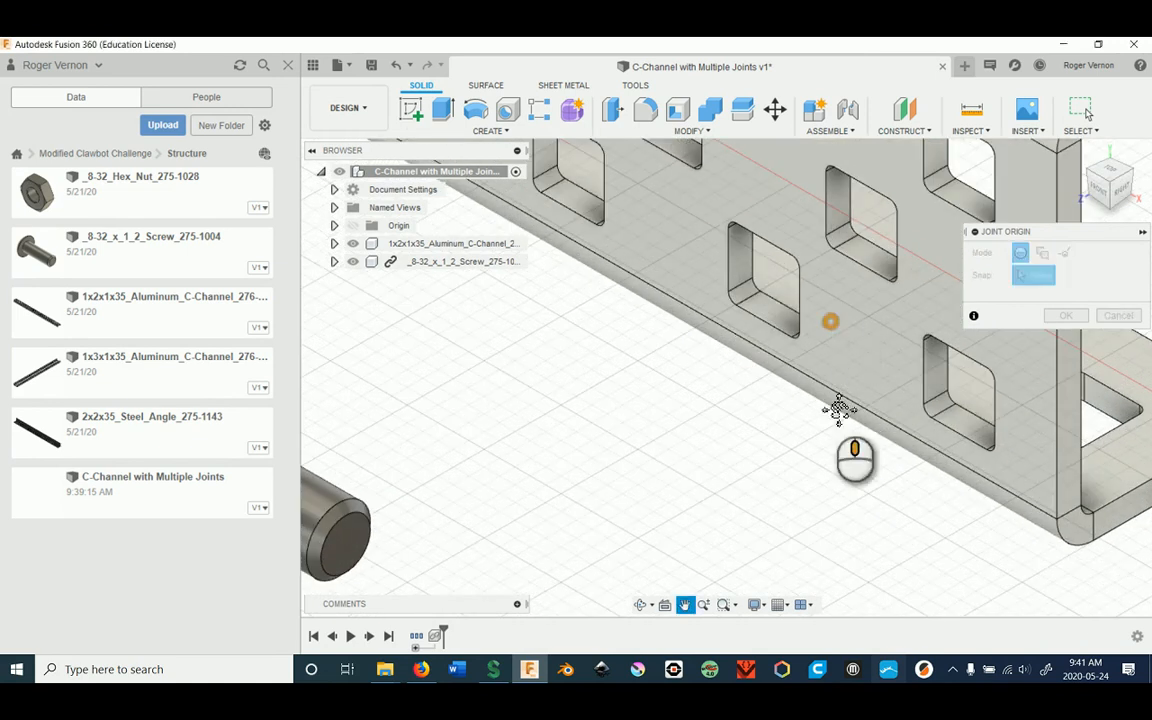
pyautogui.scroll(5, 848, 390)
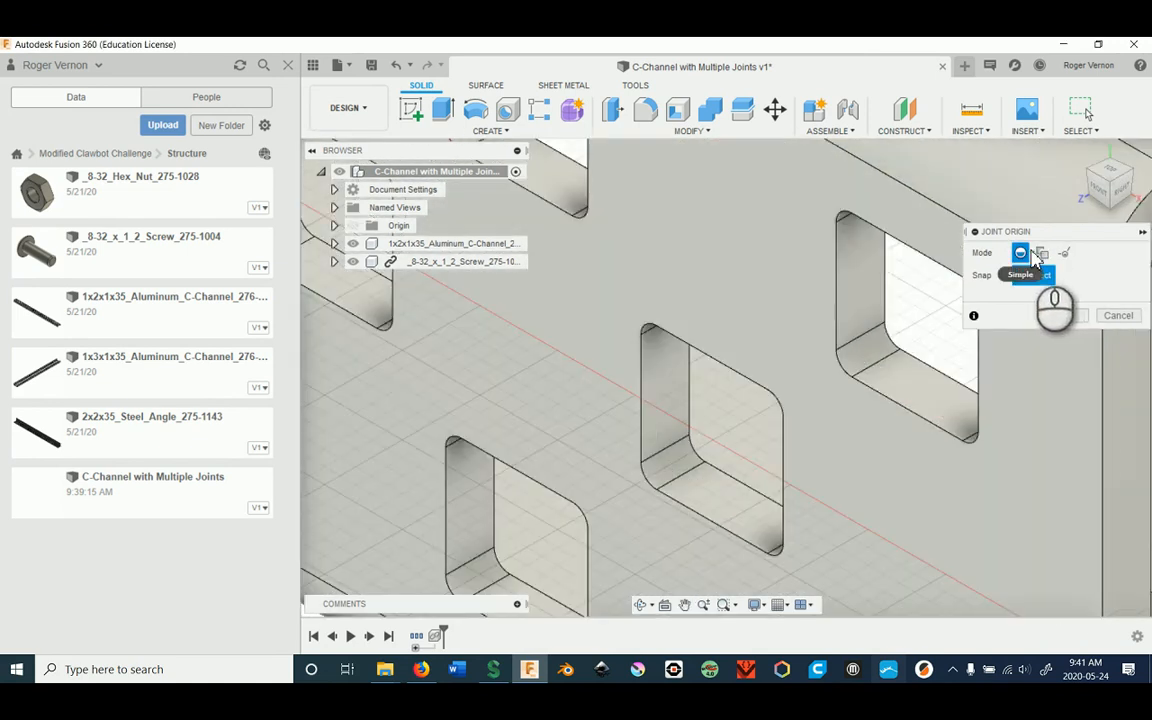
pyautogui.click(1042, 253)
pyautogui.click(855, 275)
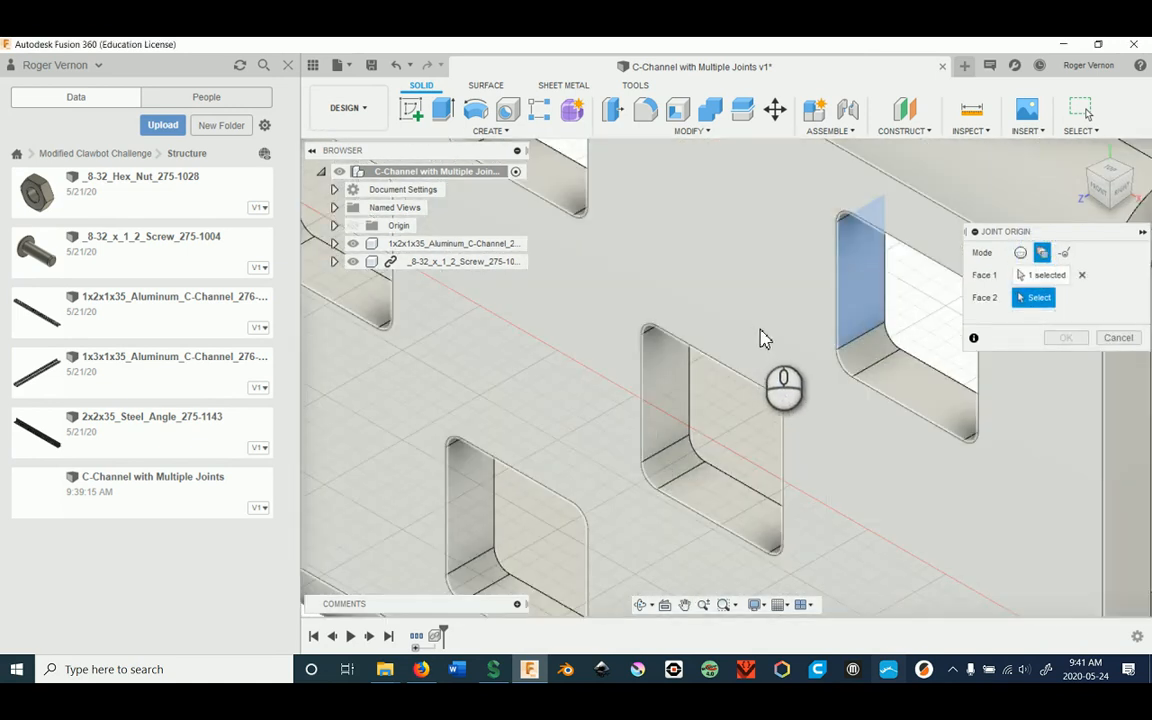
pyautogui.keyDown('shift'); pyautogui.moveTo(679, 332); pyautogui.dragTo(945, 306, button='middle'); pyautogui.keyUp('shift')
pyautogui.click(882, 319)
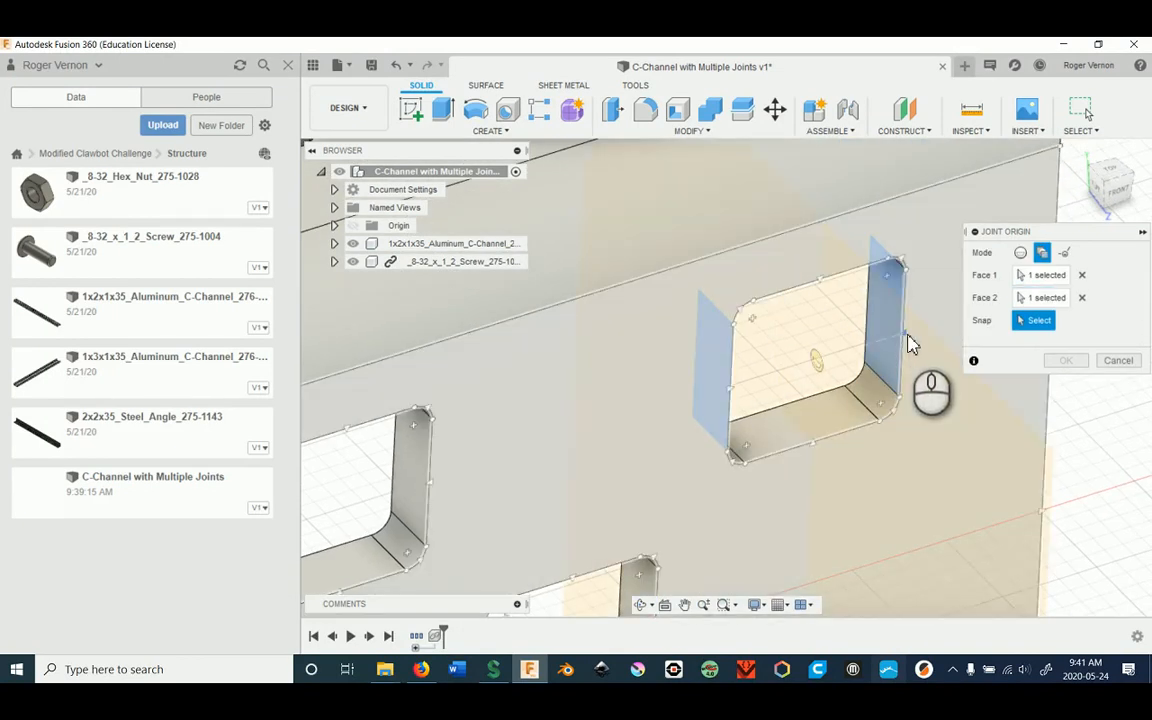
pyautogui.click(908, 340)
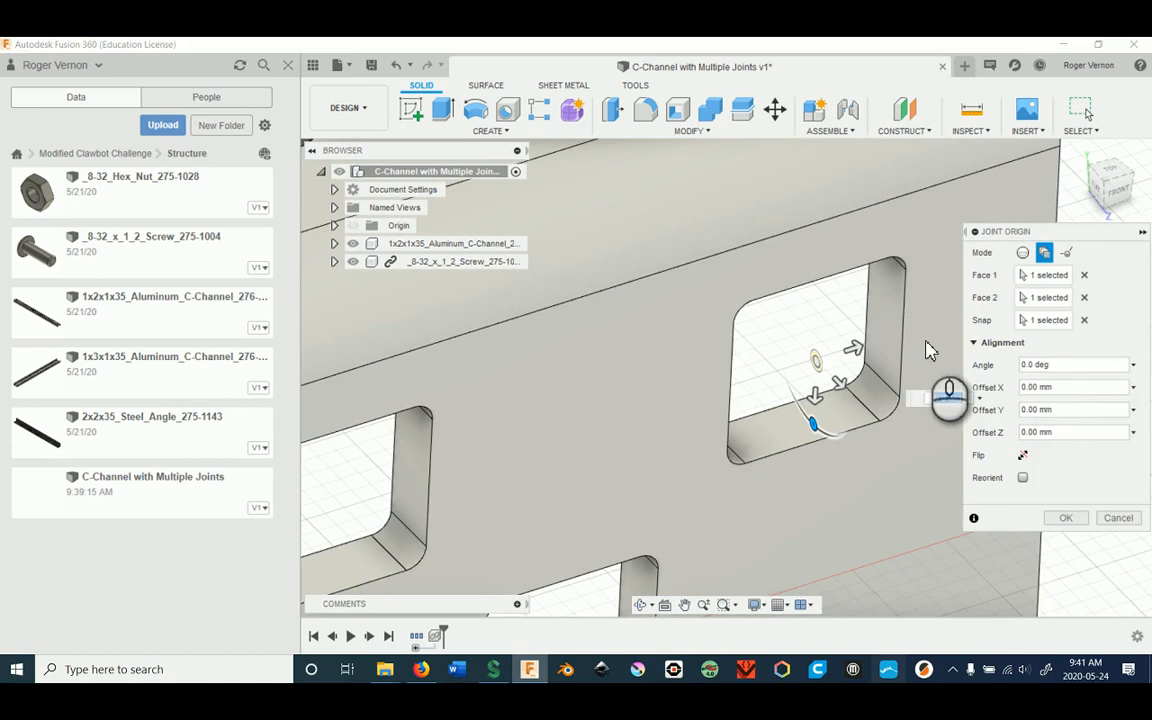
# Reorient the joint origin with its Z axis set by the channel's flat outer face, and create it.
pyautogui.click(1022, 478)
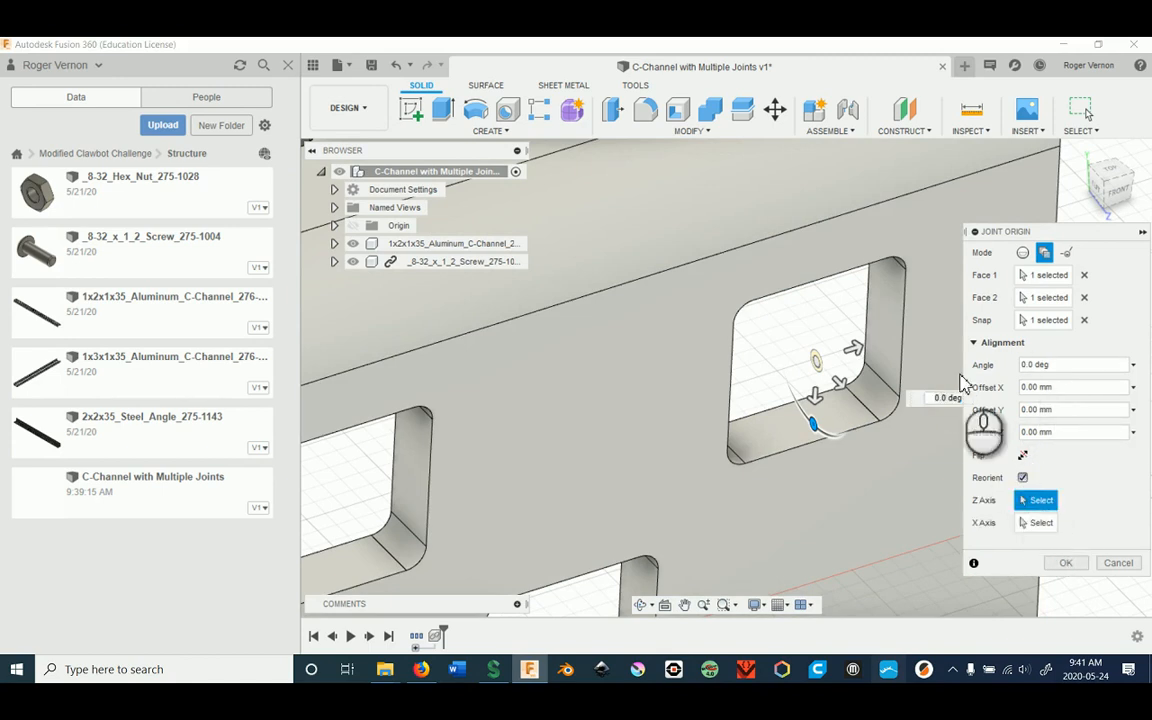
pyautogui.click(931, 327)
pyautogui.keyDown('shift'); pyautogui.moveTo(918, 421); pyautogui.dragTo(842, 318, button='middle'); pyautogui.keyUp('shift')
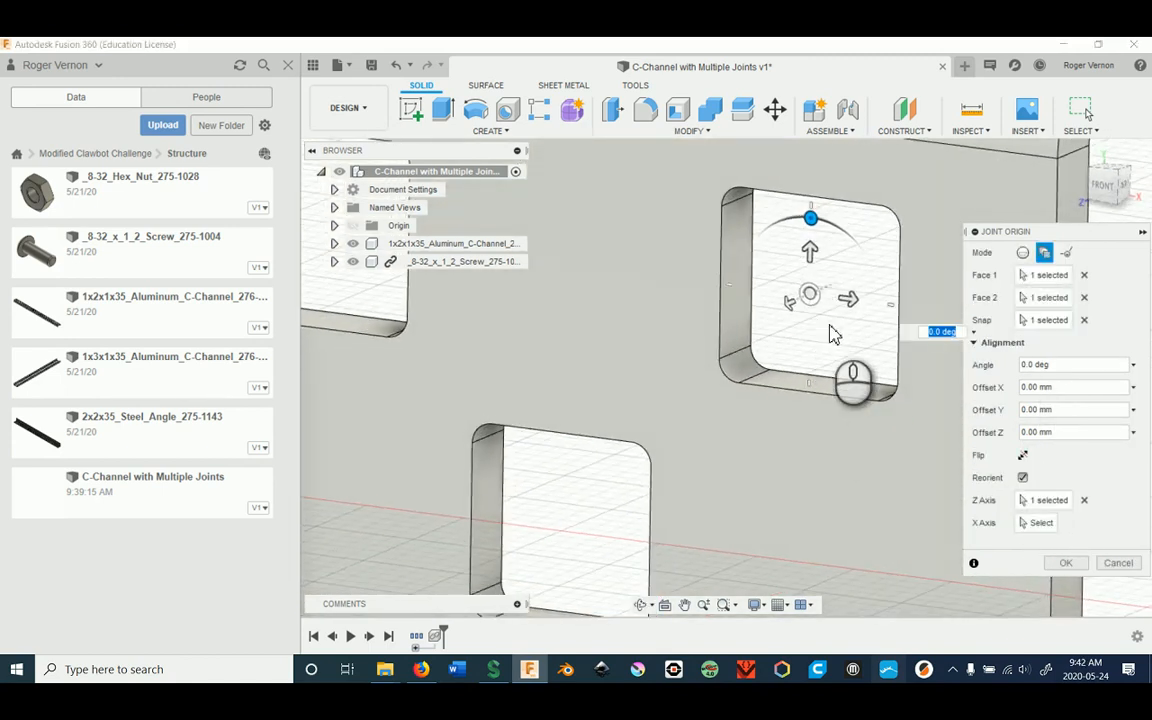
pyautogui.scroll(-3, 835, 333)
pyautogui.click(1062, 563)
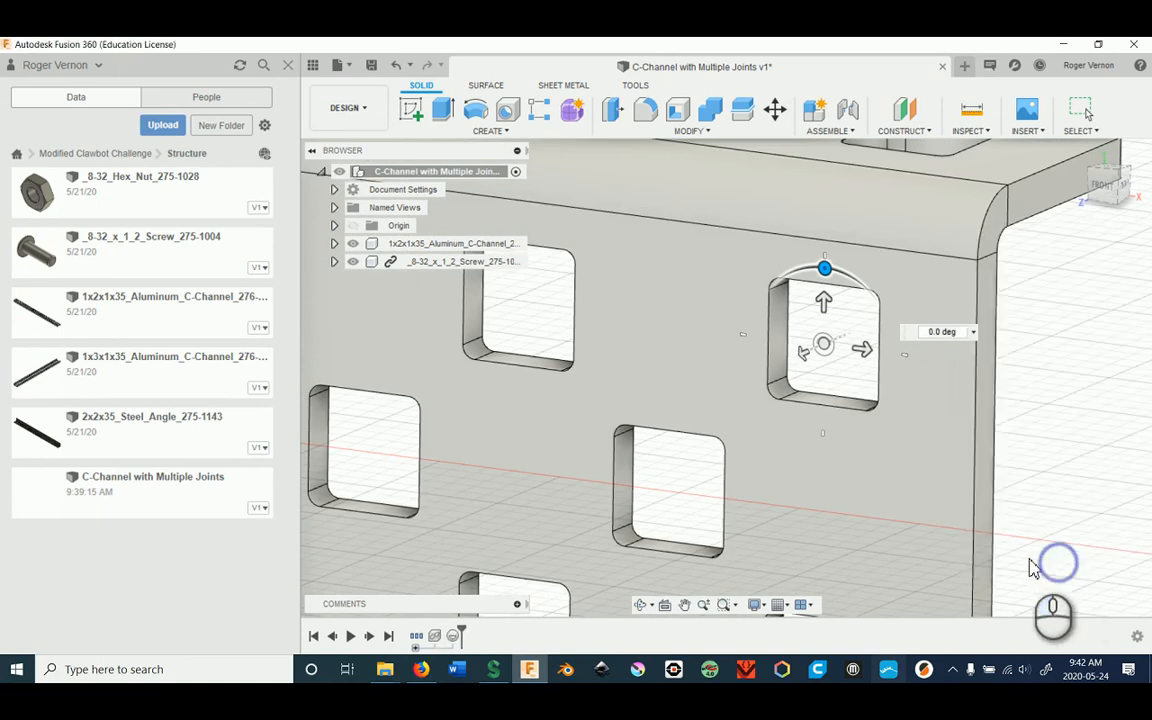
# Try joining the screw, snapped at the underside of its head, to the joint origin in the channel's end hole, with the direction flipped.
pyautogui.scroll(-5, 913, 514)
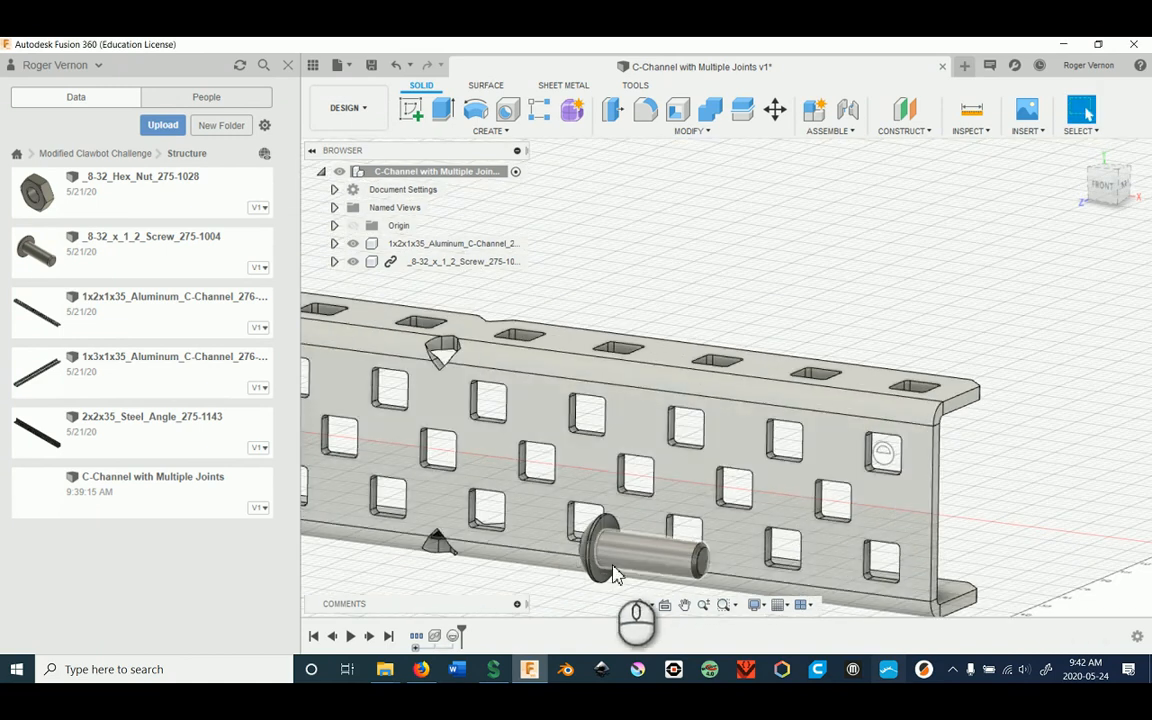
pyautogui.keyDown('shift'); pyautogui.moveTo(611, 569); pyautogui.dragTo(557, 569, button='middle'); pyautogui.keyUp('shift')
pyautogui.scroll(5, 535, 489)
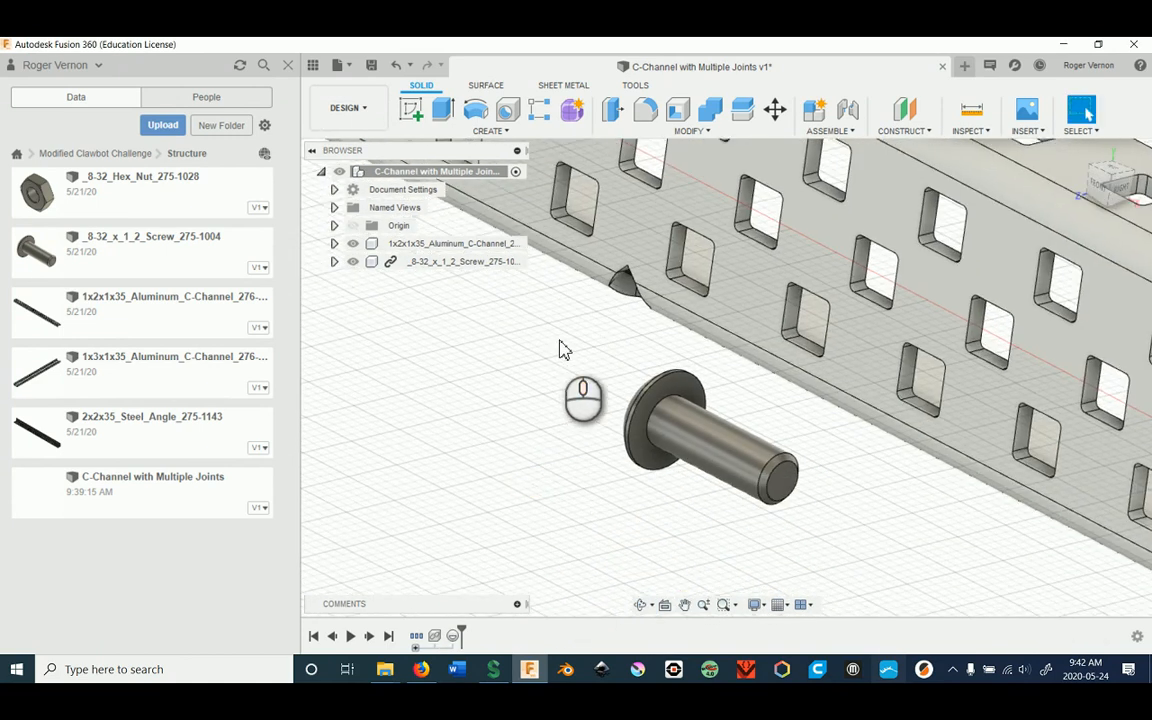
pyautogui.press('j')
pyautogui.scroll(3, 655, 428)
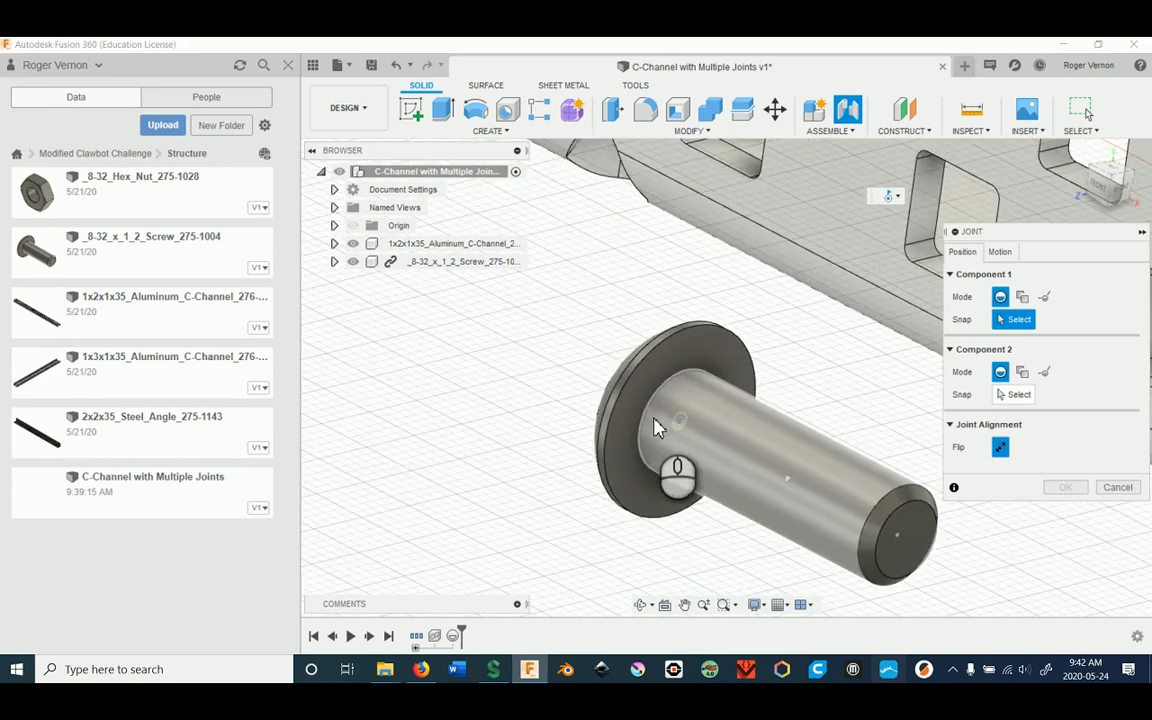
pyautogui.click(646, 416)
pyautogui.scroll(-5, 735, 482)
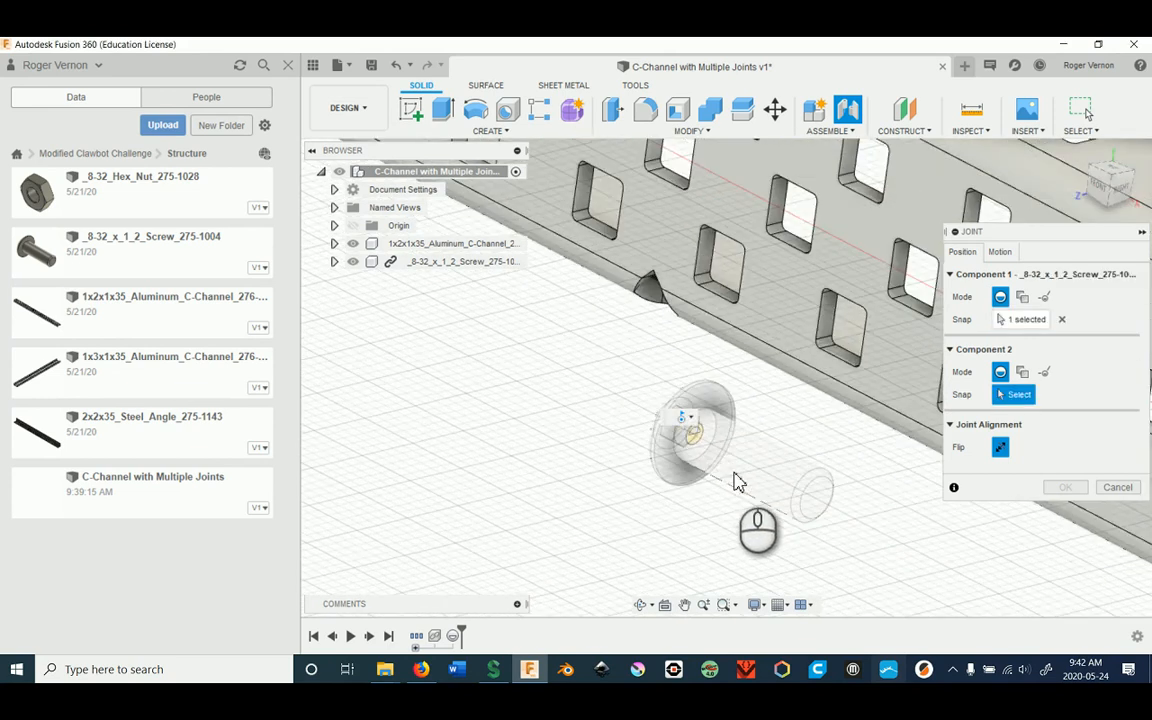
pyautogui.keyDown('shift'); pyautogui.moveTo(735, 483); pyautogui.dragTo(845, 440, button='middle'); pyautogui.keyUp('shift')
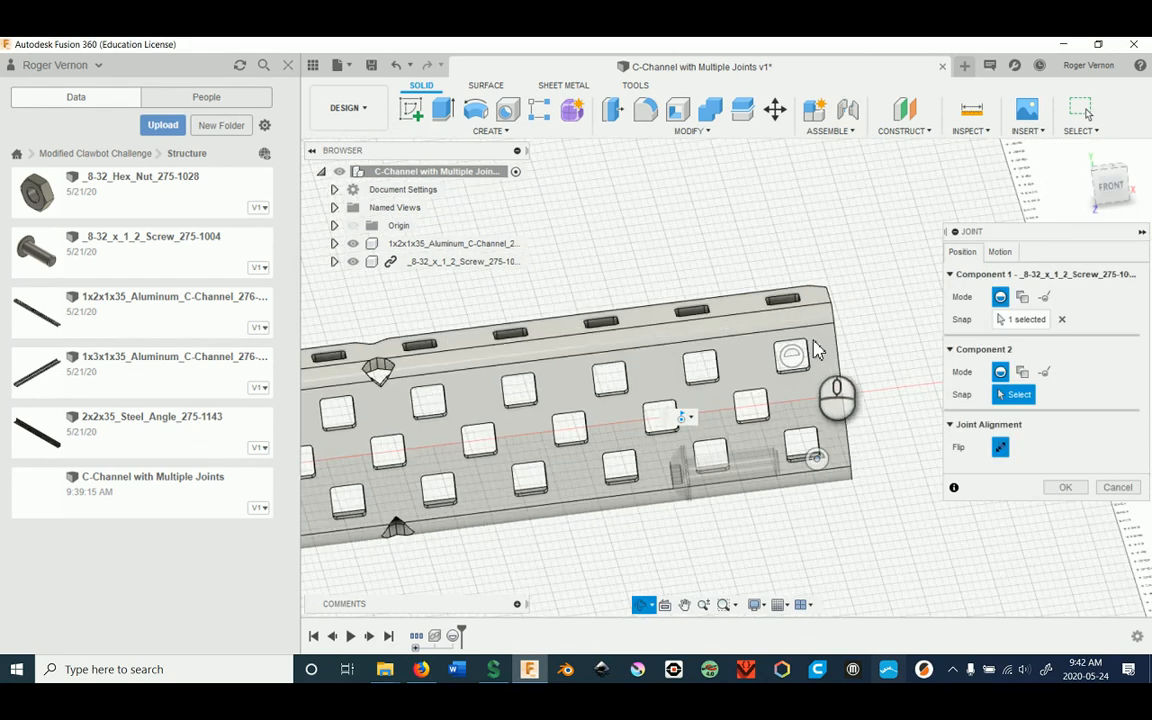
pyautogui.scroll(5, 810, 352)
pyautogui.click(800, 382)
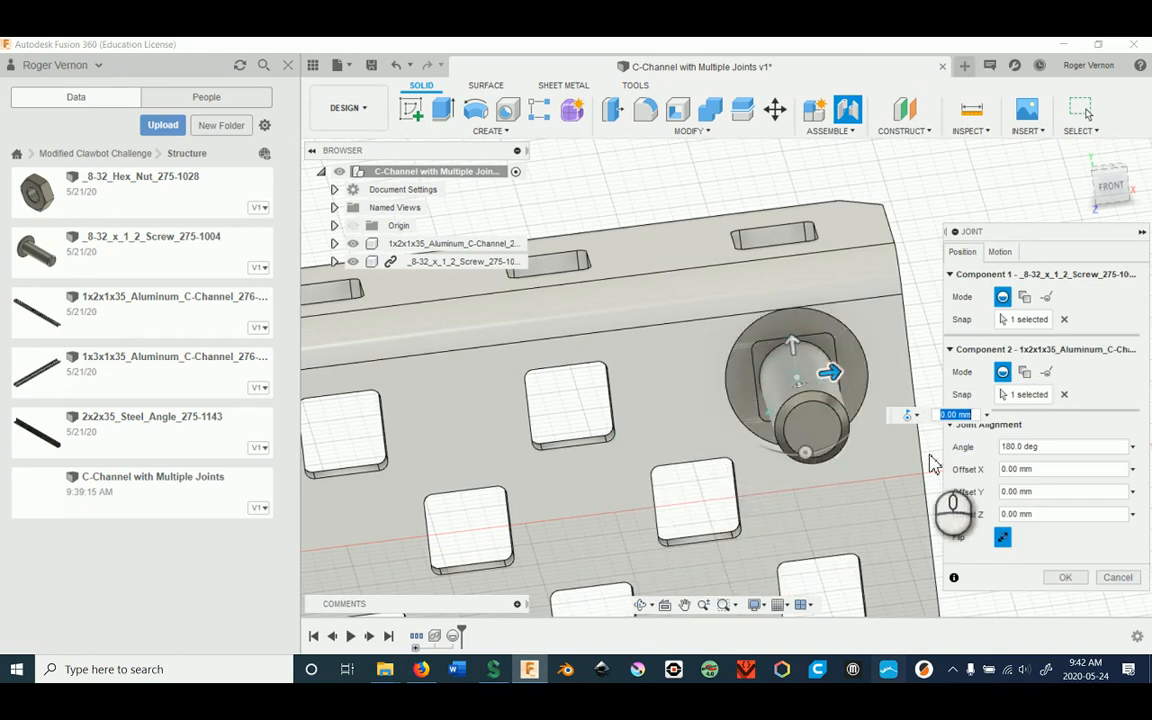
pyautogui.click(1003, 540)
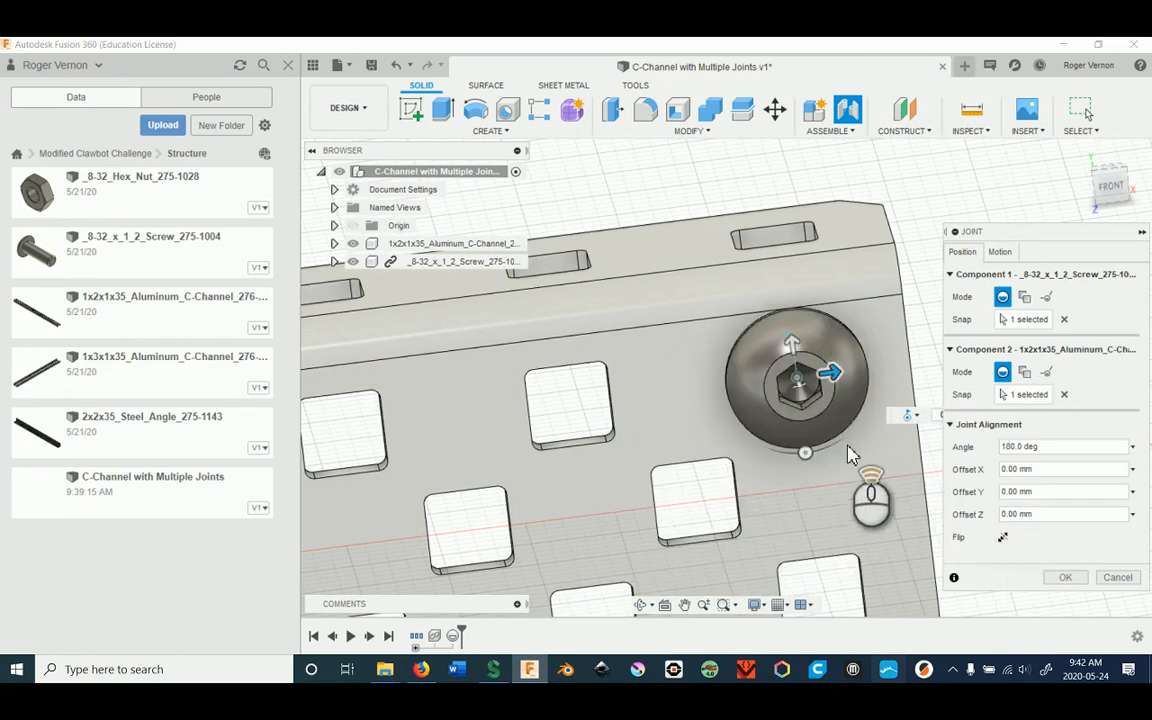
# Examine how the flipped screw sits in the channel's end hole and cancel the joint.
pyautogui.scroll(-3, 848, 489)
pyautogui.click(1083, 155)
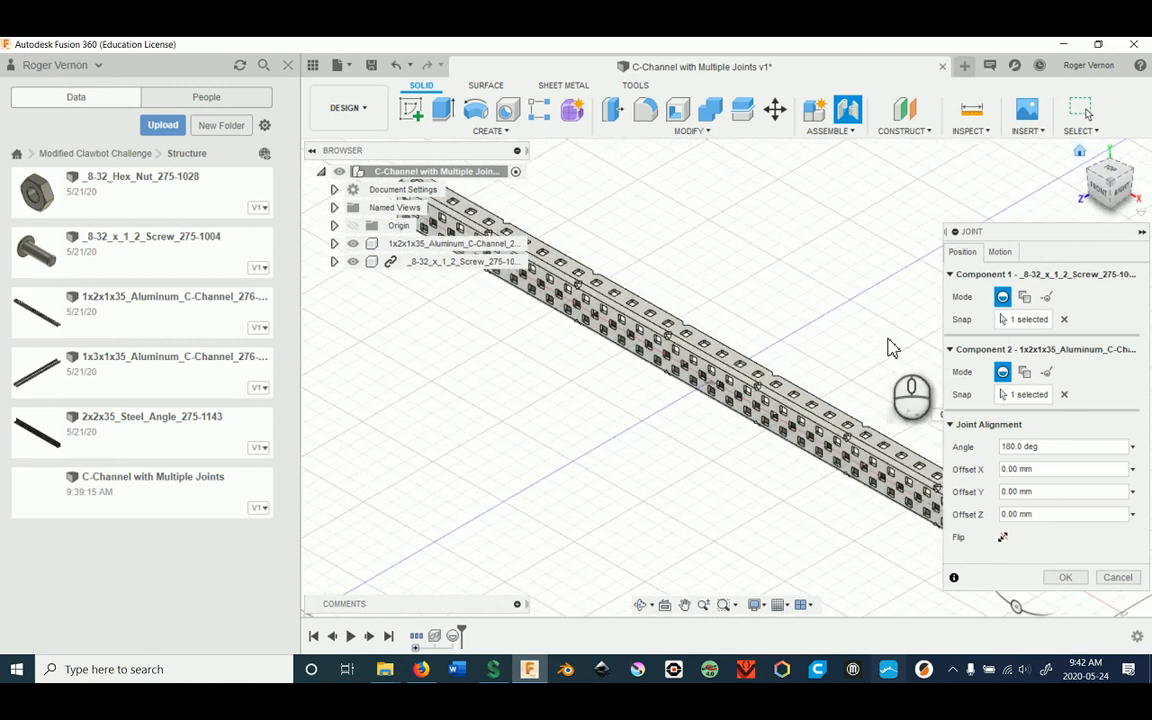
pyautogui.moveTo(884, 340); pyautogui.dragTo(648, 196, button='middle')
pyautogui.scroll(5, 834, 400)
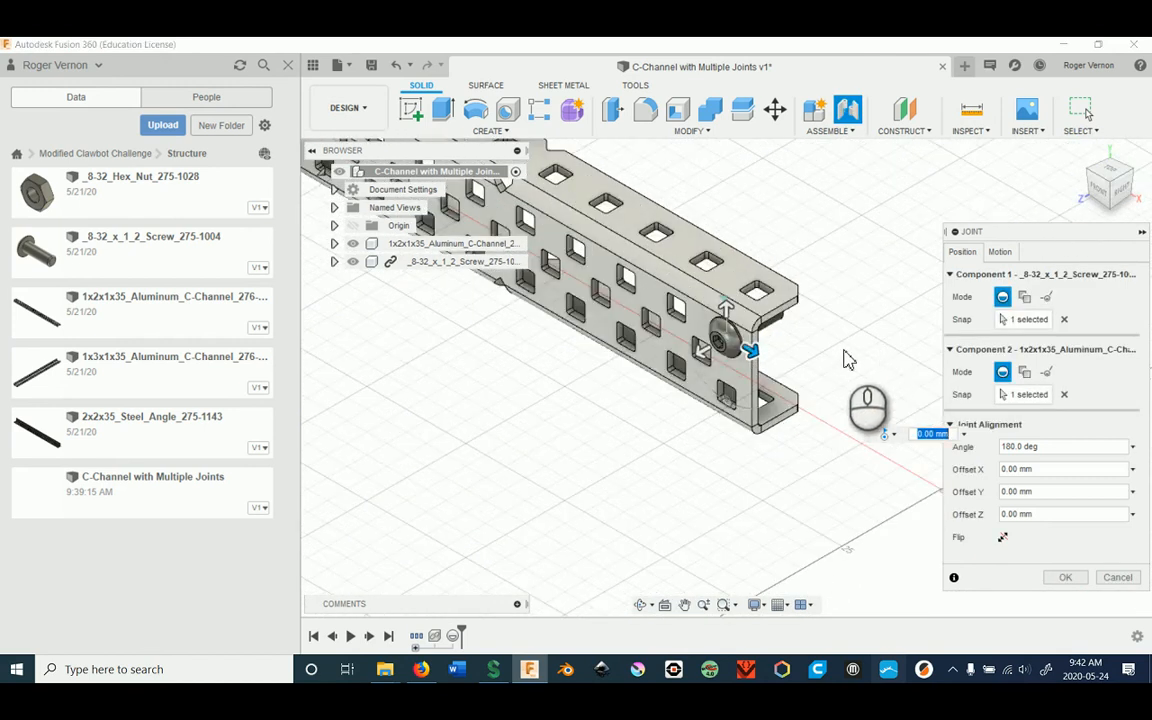
pyautogui.keyDown('shift'); pyautogui.moveTo(851, 357); pyautogui.dragTo(818, 327, button='middle'); pyautogui.keyUp('shift')
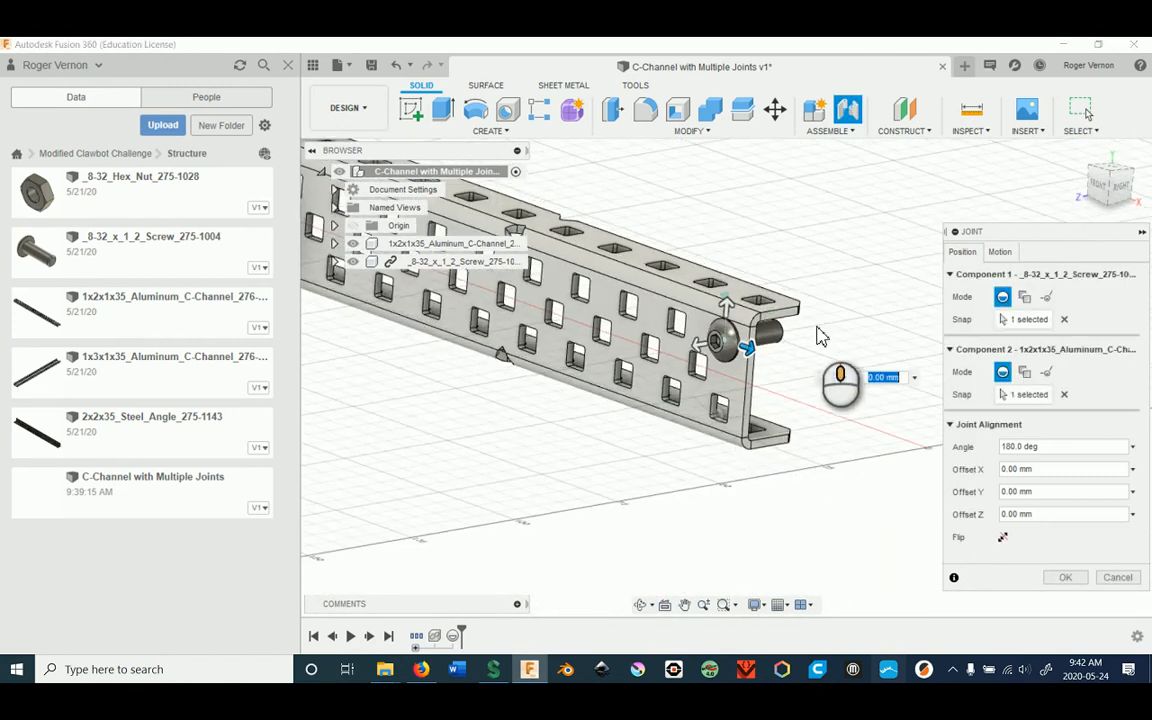
pyautogui.scroll(-5, 760, 396)
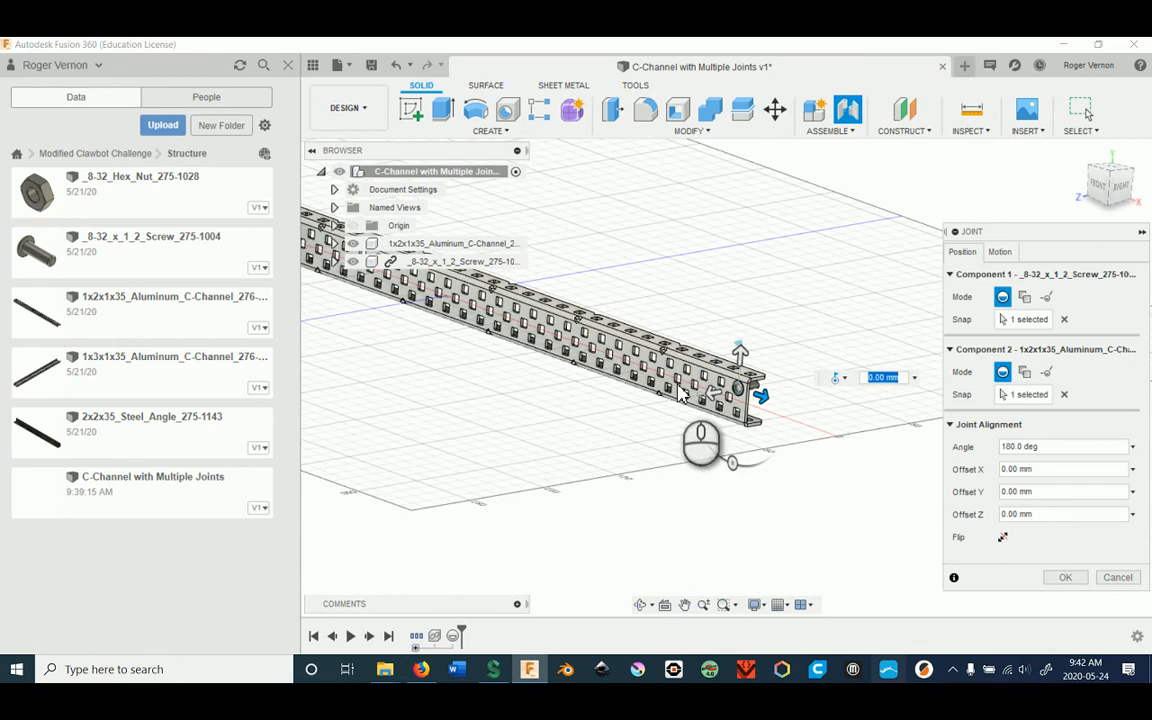
pyautogui.keyDown('shift'); pyautogui.moveTo(678, 387); pyautogui.dragTo(756, 394, button='middle'); pyautogui.keyUp('shift')
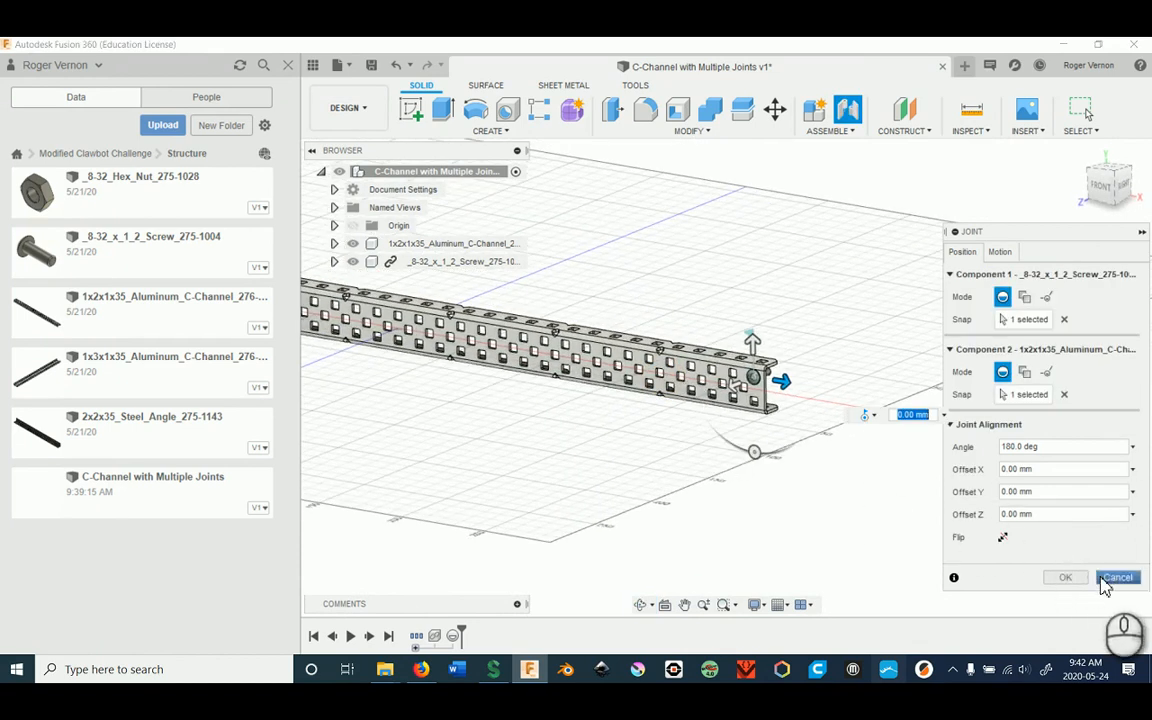
pyautogui.click(1066, 579)
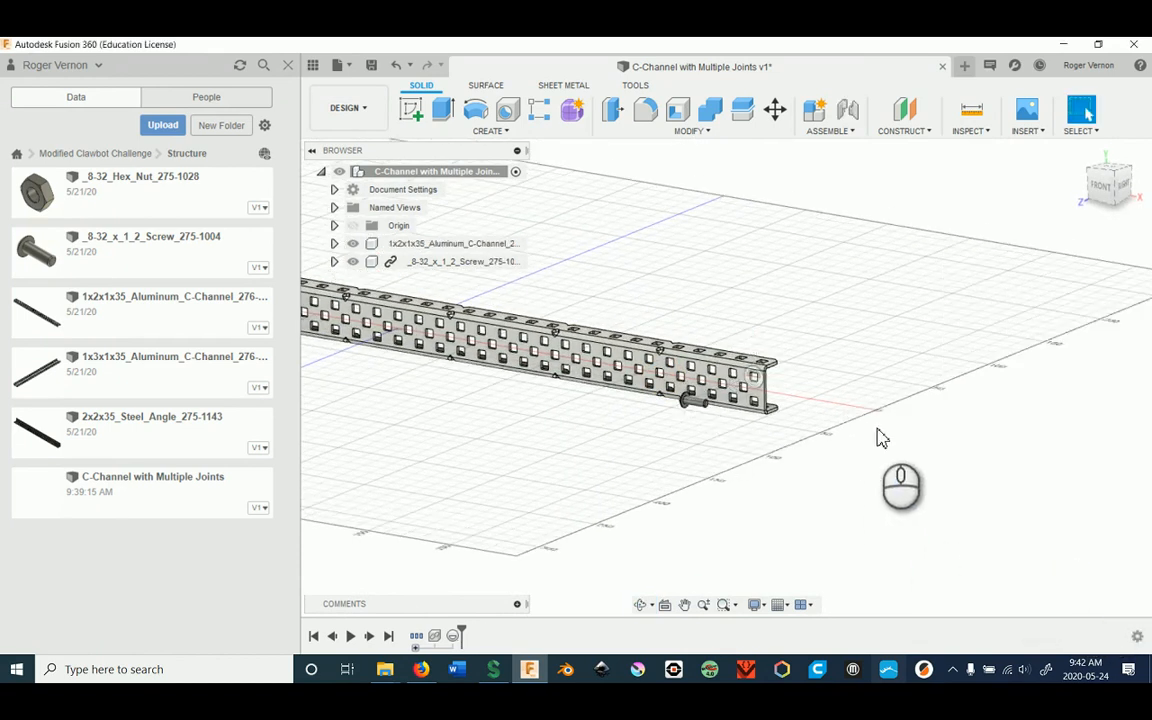
pyautogui.scroll(3, 715, 347)
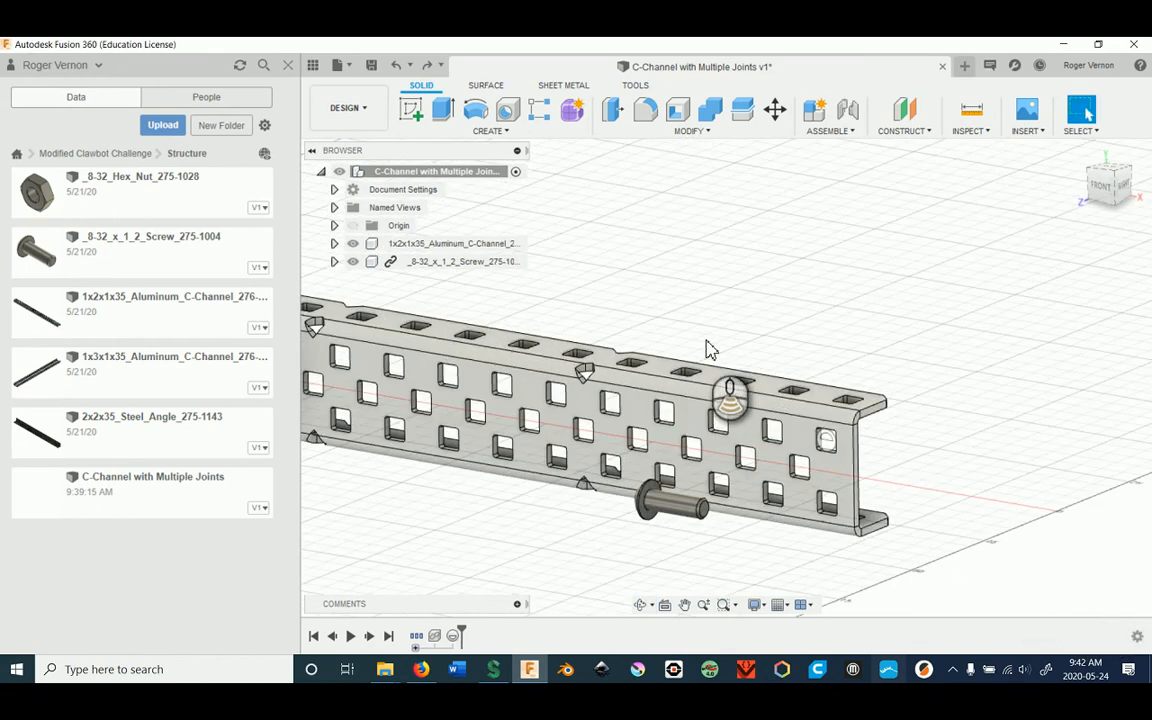
pyautogui.moveTo(833, 342); pyautogui.dragTo(893, 390, button='middle')
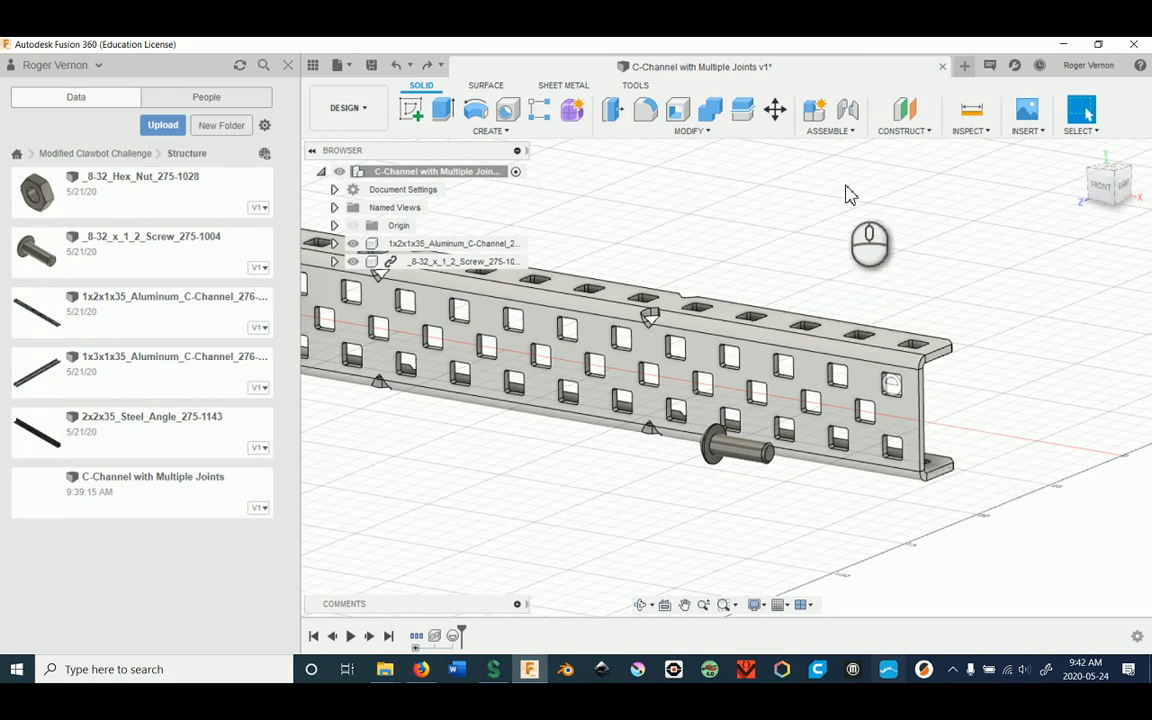
pyautogui.click(830, 131)
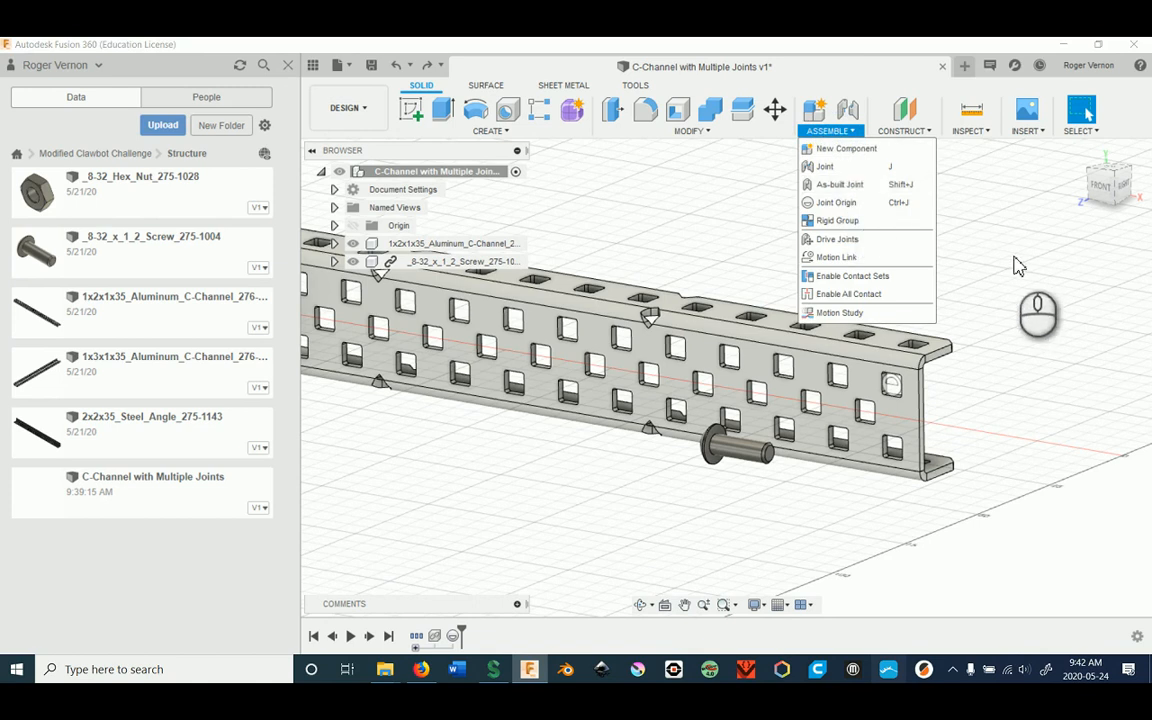
pyautogui.click(1013, 254)
pyautogui.scroll(2, 940, 390)
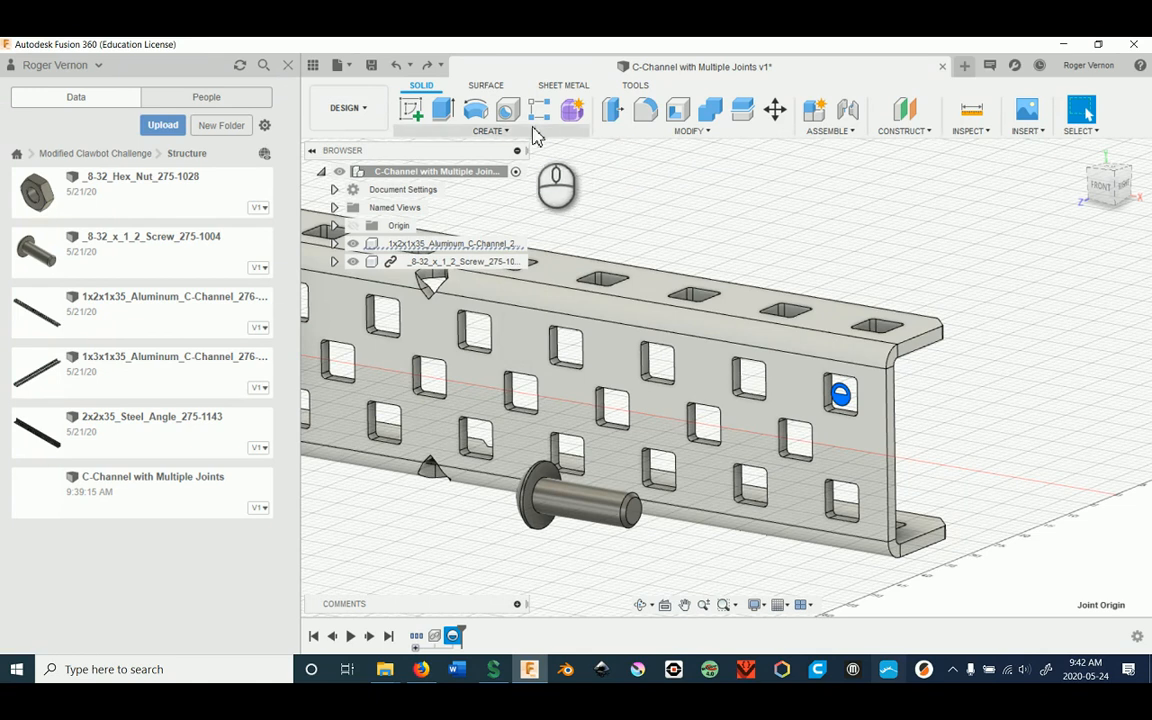
pyautogui.click(490, 131)
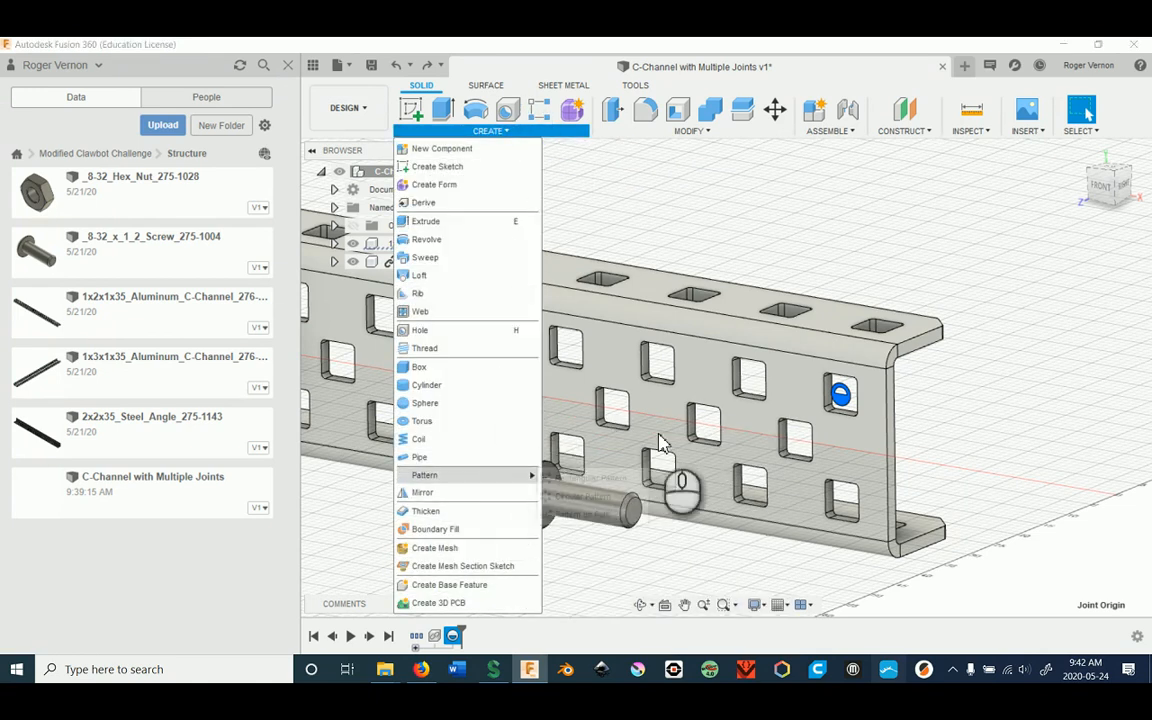
pyautogui.click(1055, 391)
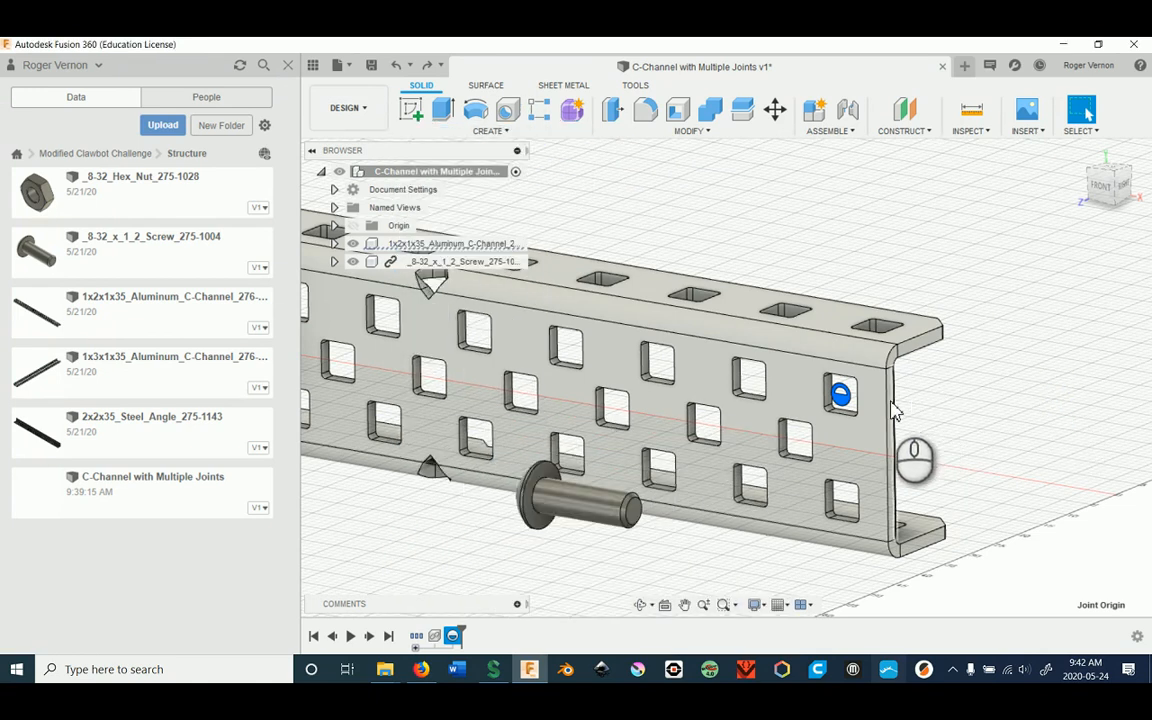
# Examine the full length of the C-channel and the holes along it.
pyautogui.scroll(-2, 980, 460)
pyautogui.scroll(-1, 980, 460)
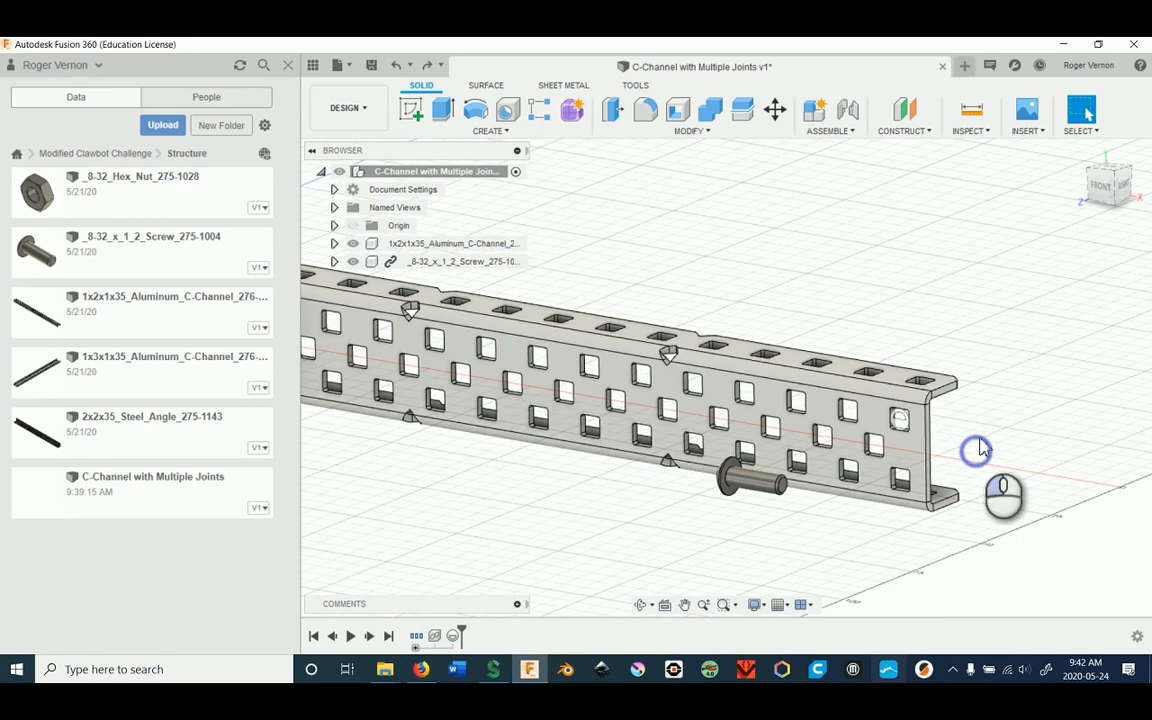
pyautogui.scroll(-3, 870, 430)
pyautogui.scroll(-4, 837, 455)
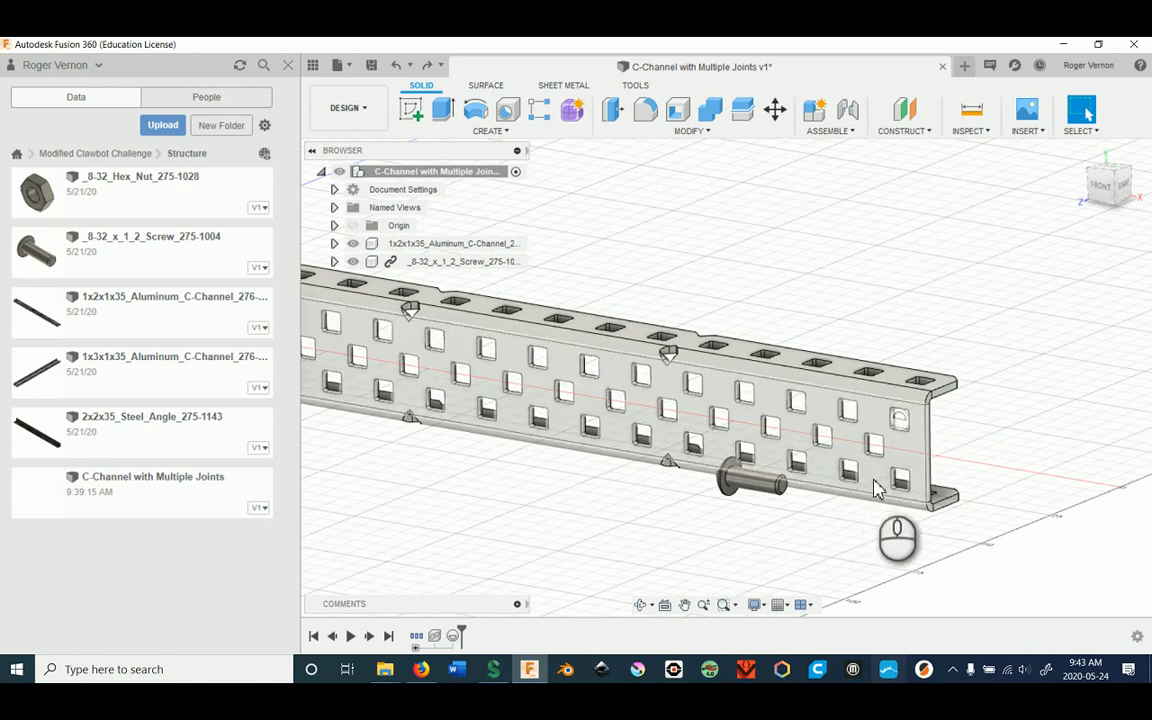
pyautogui.moveTo(795, 447); pyautogui.dragTo(1002, 533, button='middle')
pyautogui.scroll(-3, 577, 443)
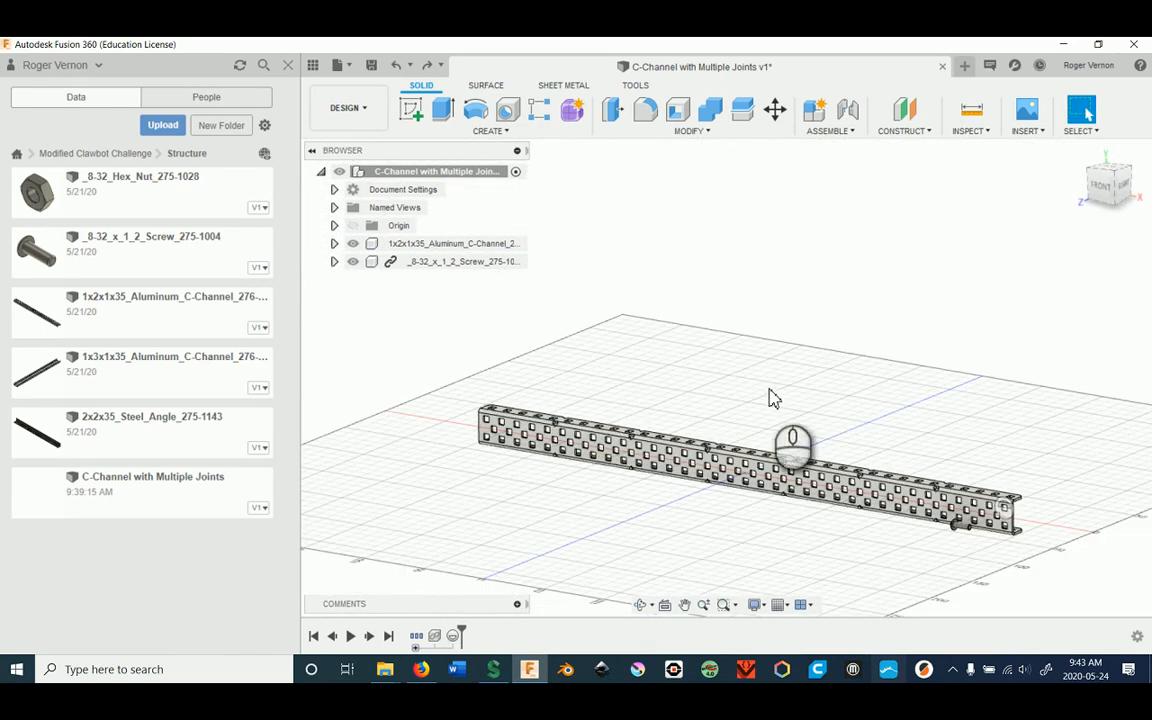
pyautogui.moveTo(771, 398); pyautogui.dragTo(642, 343, button='middle')
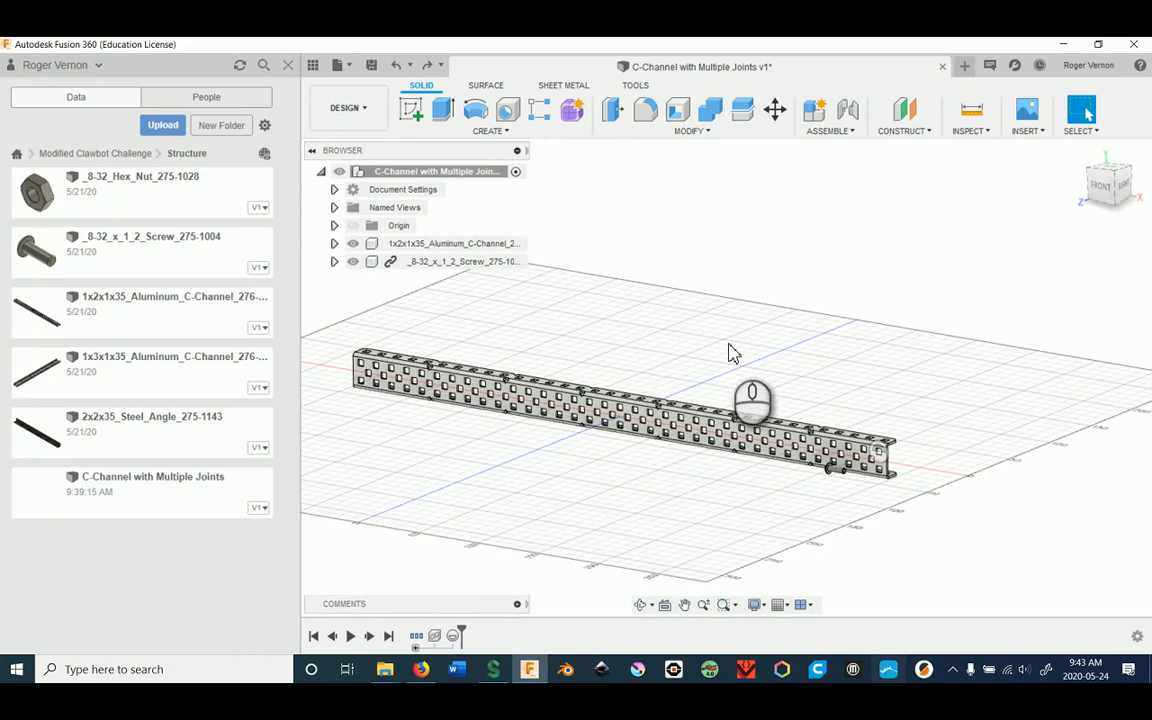
pyautogui.scroll(5, 905, 390)
pyautogui.moveTo(915, 400); pyautogui.dragTo(941, 239, button='middle')
pyautogui.scroll(2, 882, 290)
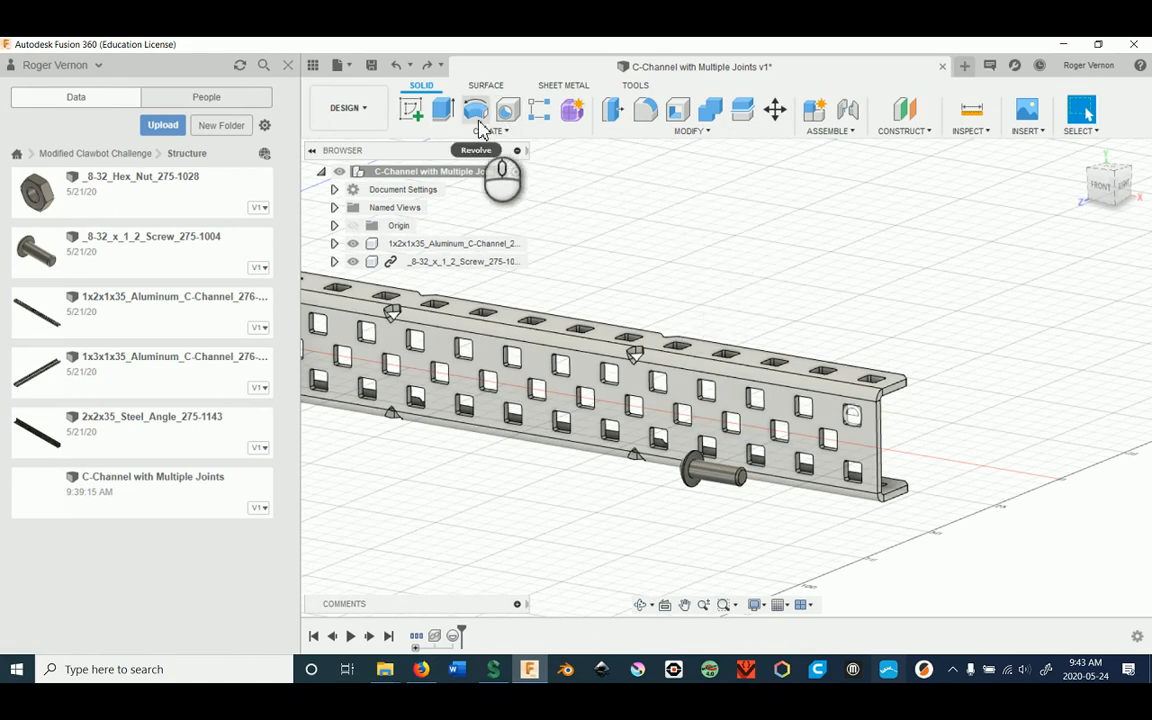
# Sketch a point at the centre of the lower end hole on the channel's flat outer face, and finish the sketch.
pyautogui.click(405, 112)
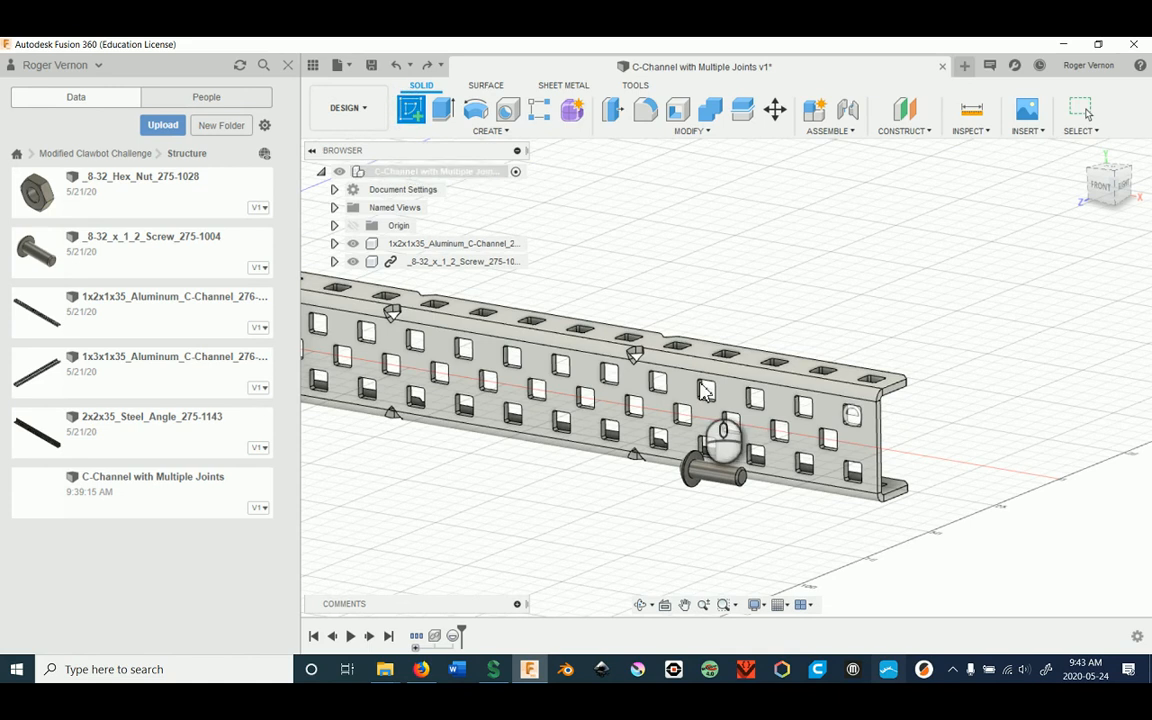
pyautogui.click(857, 451)
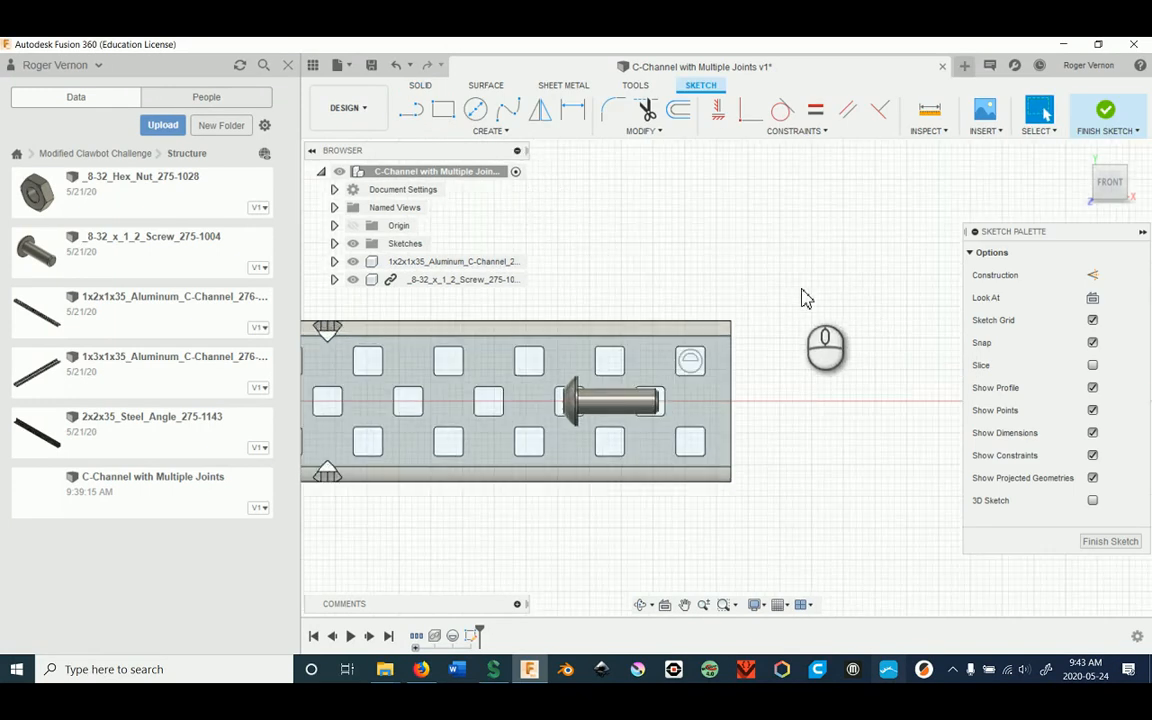
pyautogui.click(494, 133)
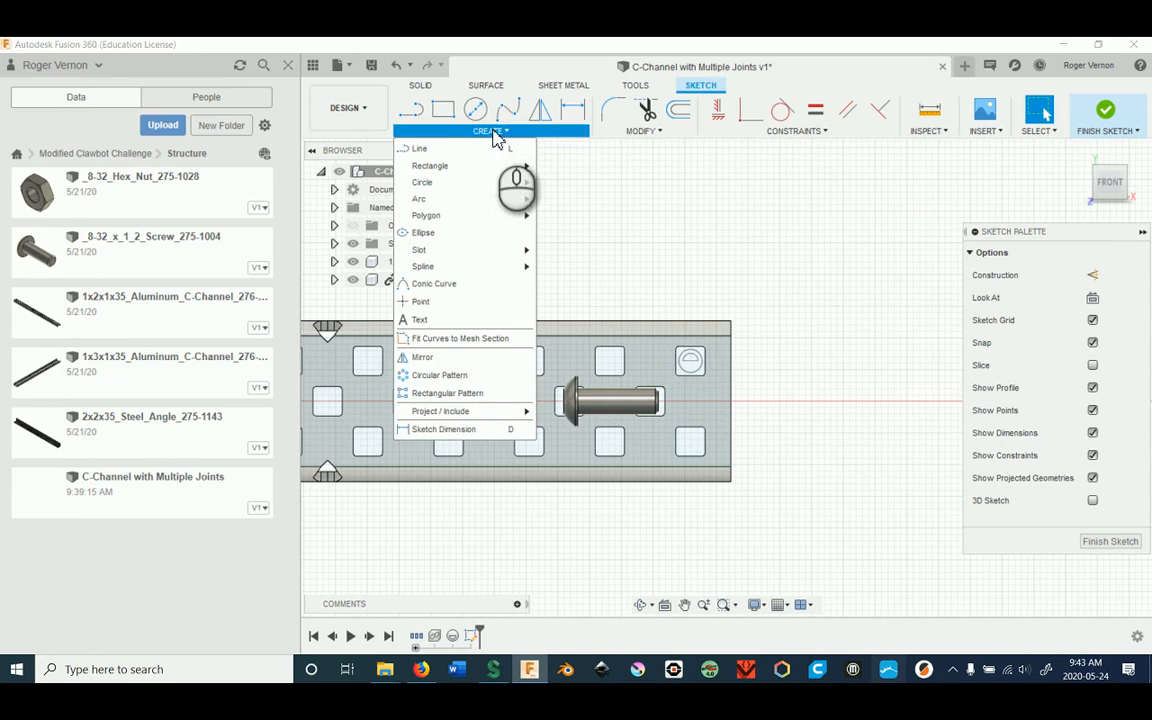
pyautogui.click(425, 301)
pyautogui.scroll(2, 856, 437)
pyautogui.scroll(2, 879, 386)
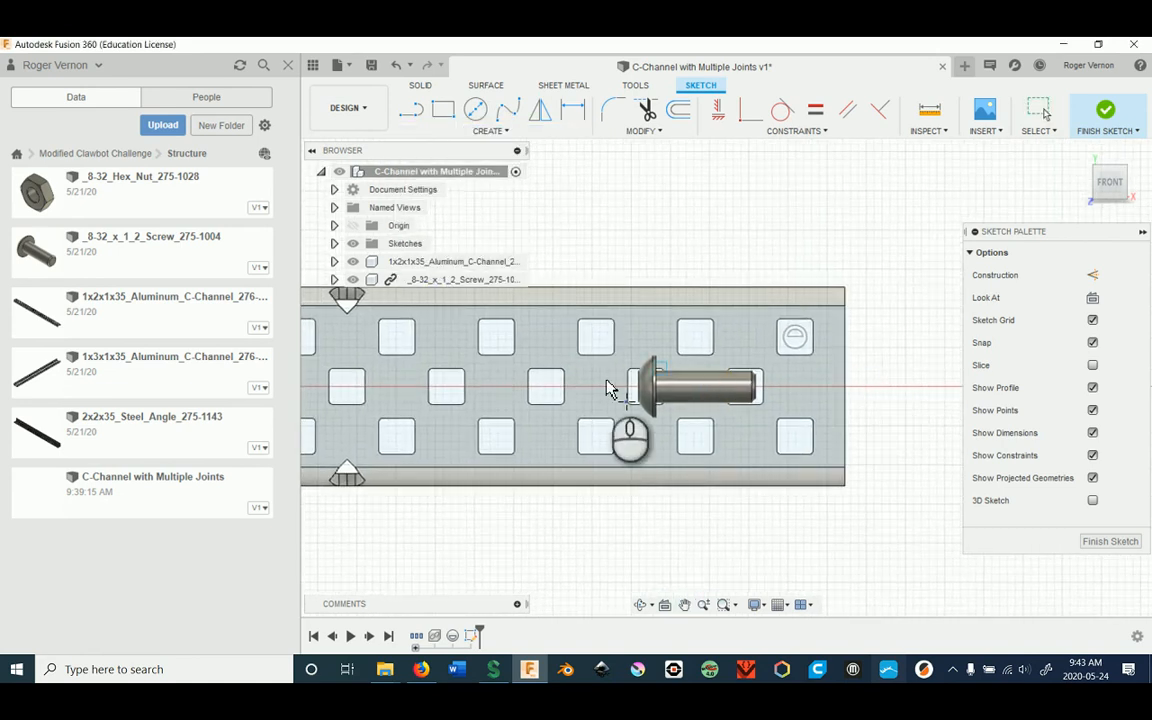
pyautogui.scroll(2, 548, 393)
pyautogui.scroll(-2, 548, 393)
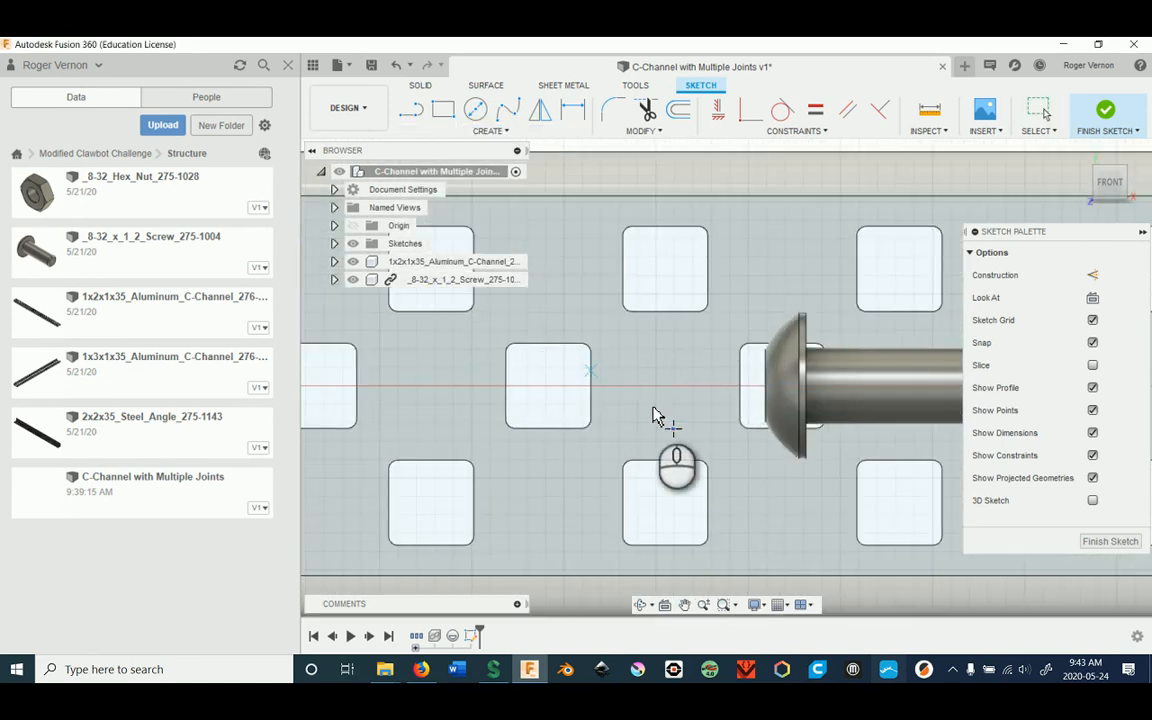
pyautogui.scroll(-2, 887, 489)
pyautogui.moveTo(864, 467); pyautogui.dragTo(502, 343, button='middle')
pyautogui.scroll(5, 685, 415)
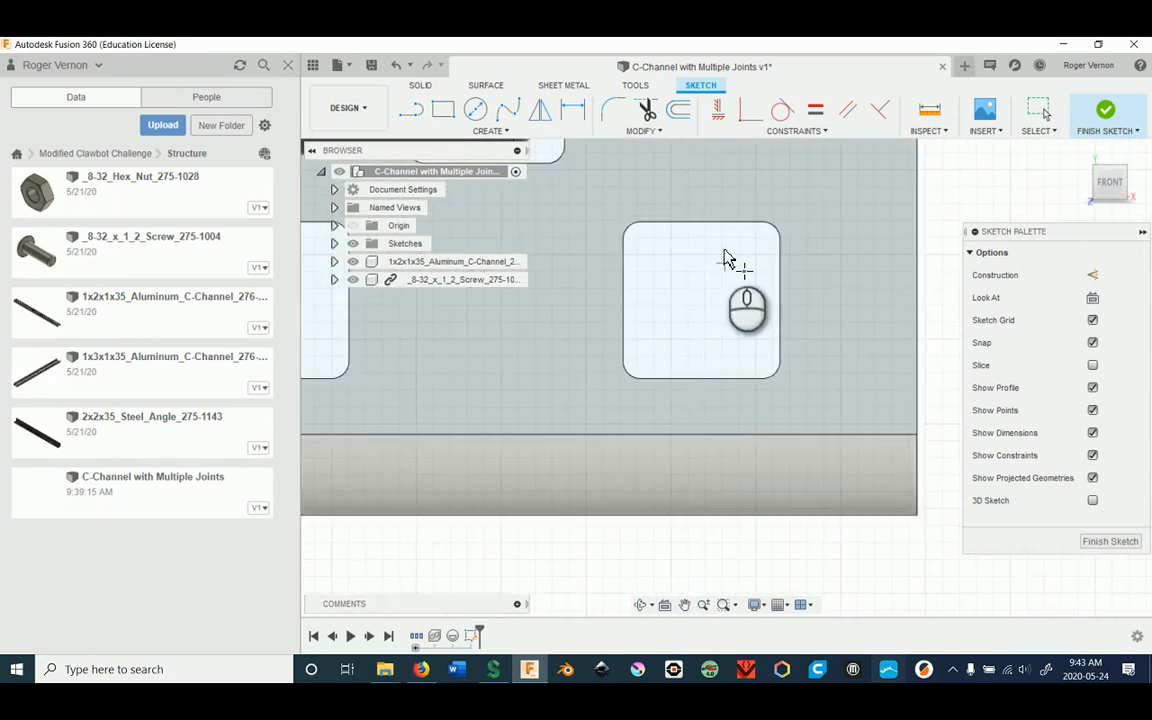
pyautogui.moveTo(707, 306); pyautogui.dragTo(652, 409, button='middle')
pyautogui.scroll(-1, 650, 411)
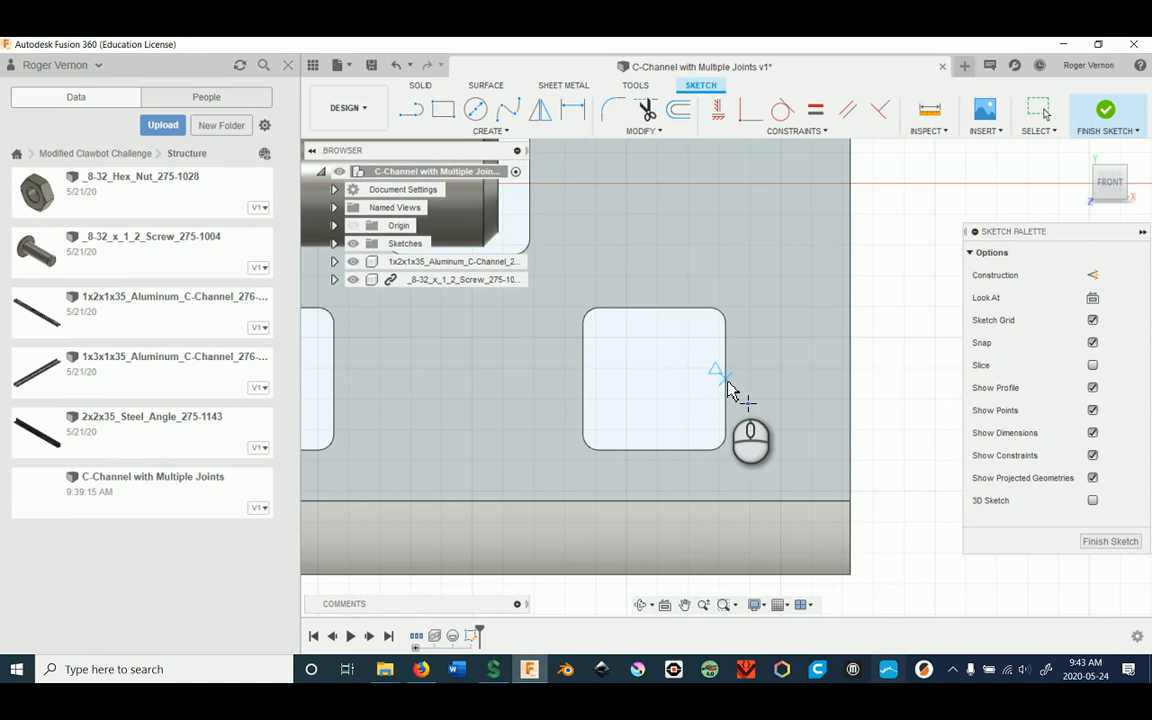
pyautogui.click(651, 379)
pyautogui.scroll(-3, 802, 404)
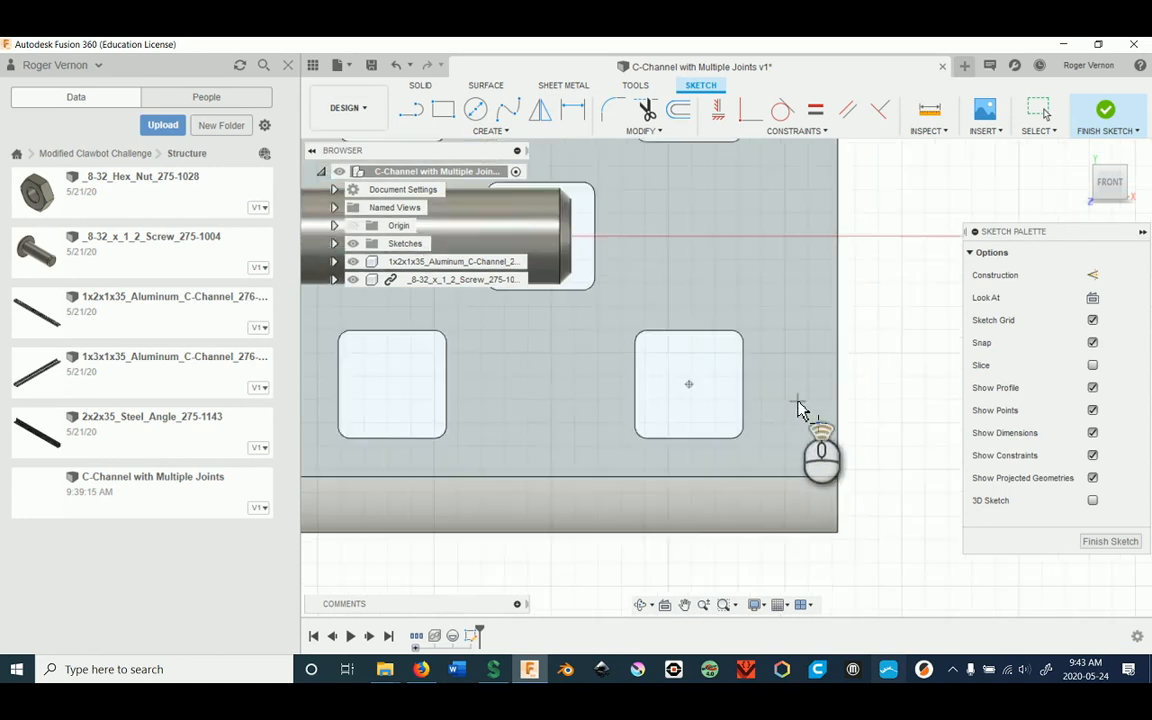
pyautogui.click(1090, 542)
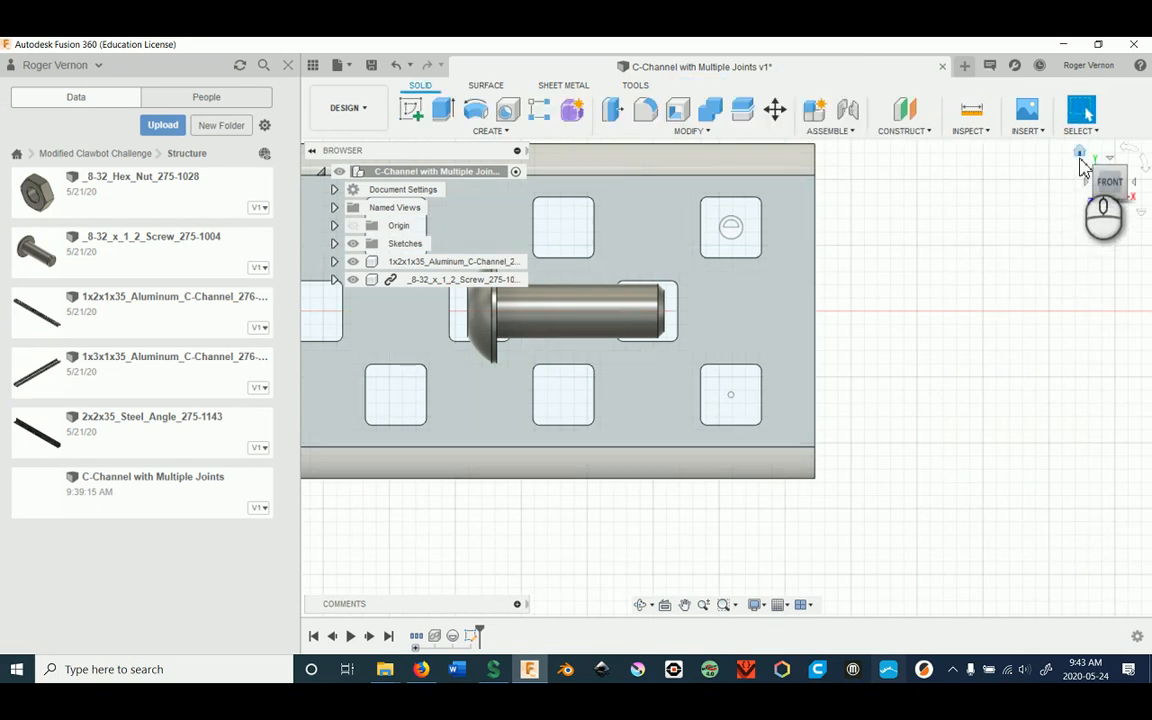
# Try joining the screw, snapped at the underside of its head, to the sketch point in the lower end hole with the direction flipped, and cancel.
pyautogui.click(1079, 155)
pyautogui.scroll(3, 900, 480)
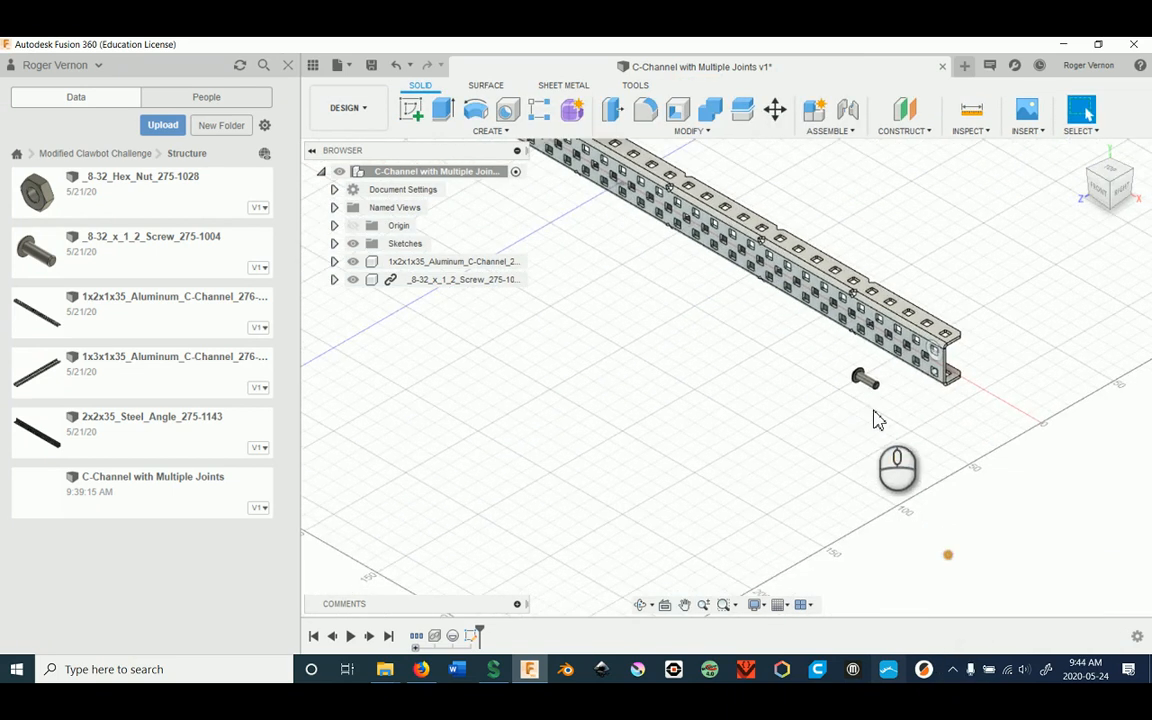
pyautogui.scroll(5, 873, 418)
pyautogui.press('j')
pyautogui.scroll(2, 743, 303)
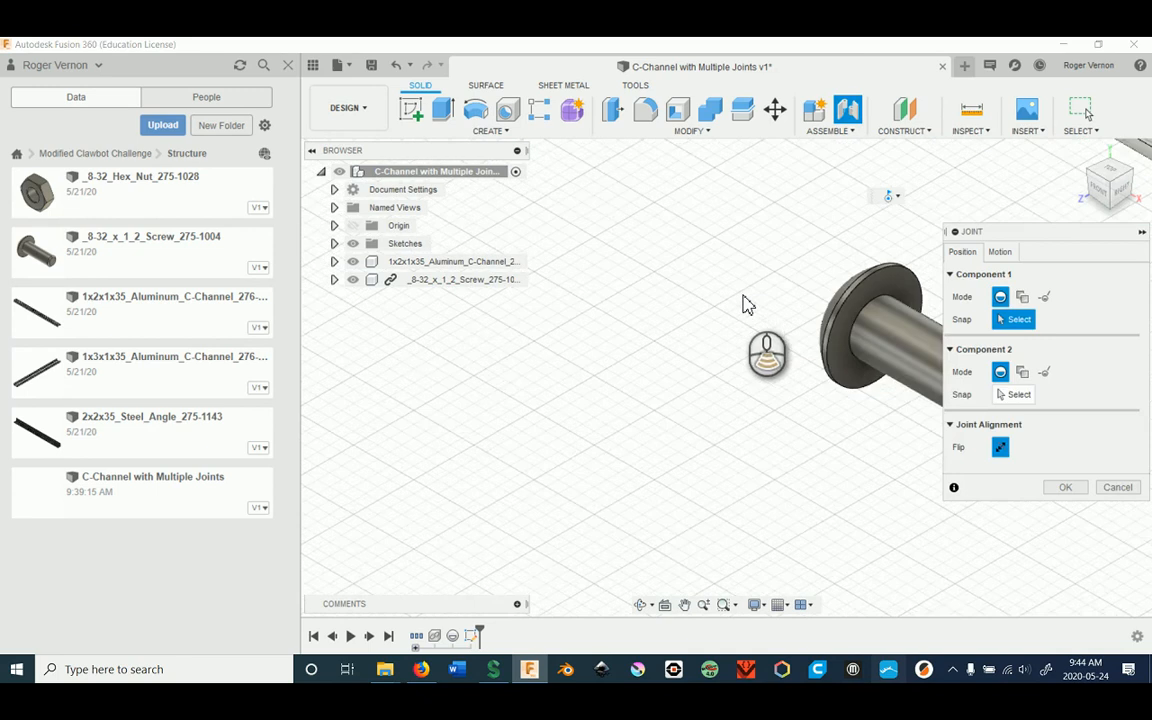
pyautogui.scroll(-2, 707, 280)
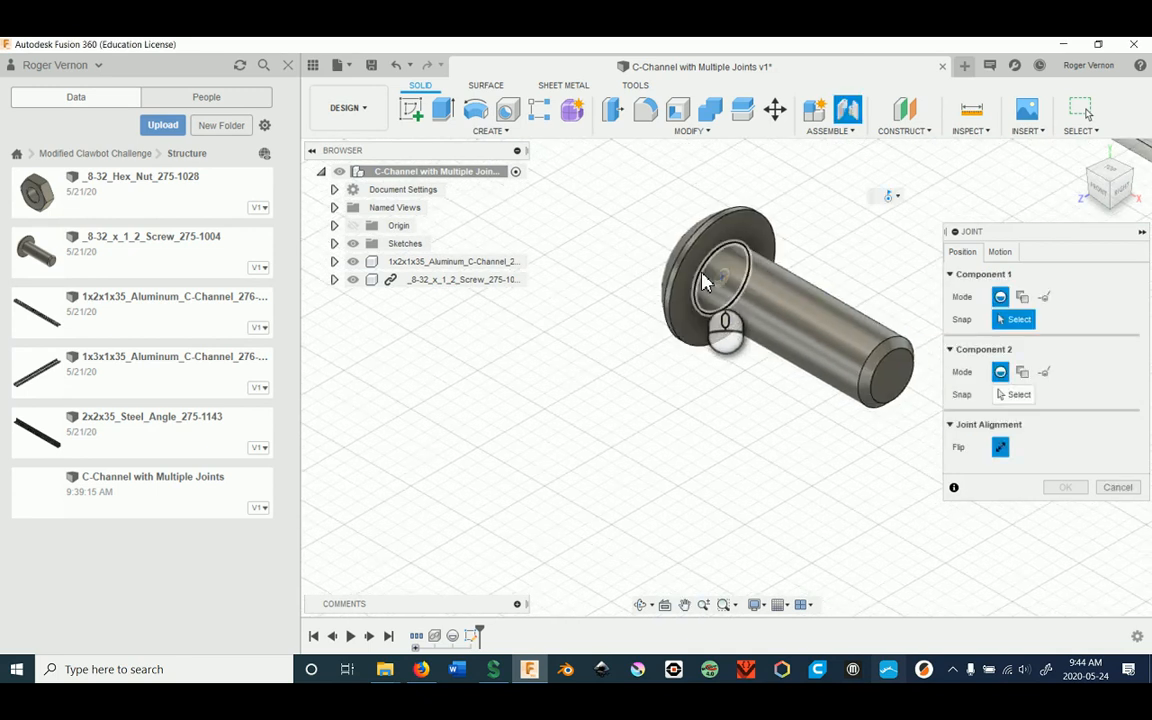
pyautogui.click(703, 281)
pyautogui.scroll(-5, 789, 373)
pyautogui.scroll(8, 689, 283)
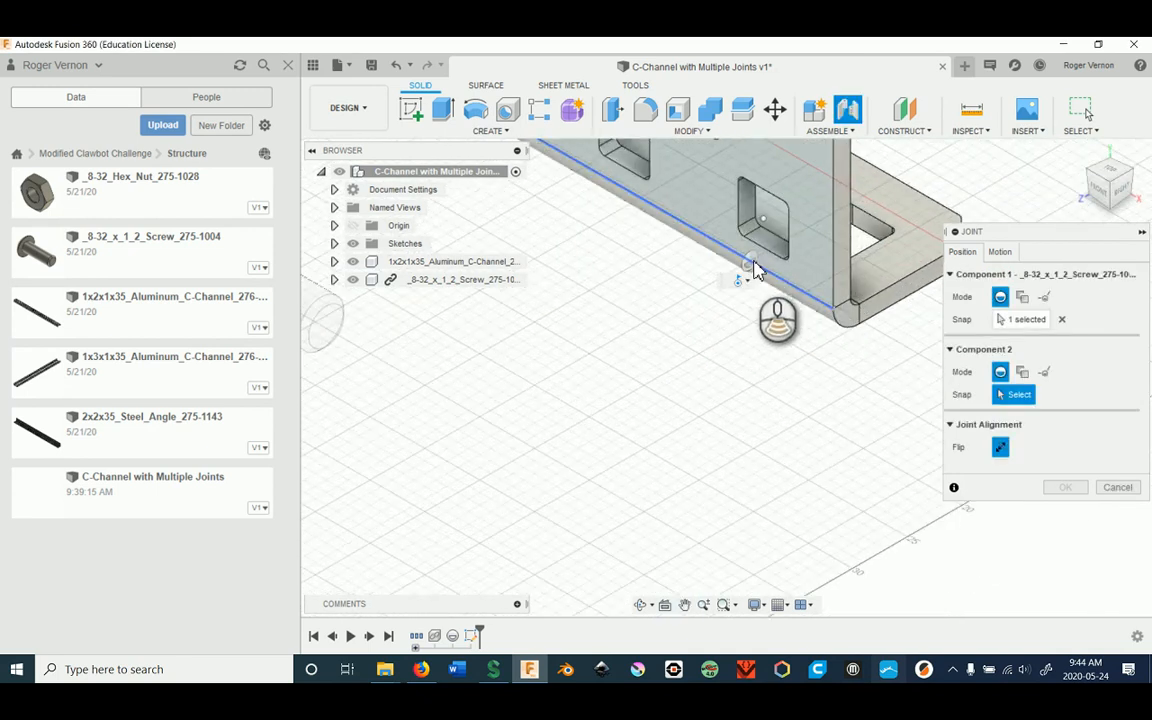
pyautogui.scroll(3, 765, 250)
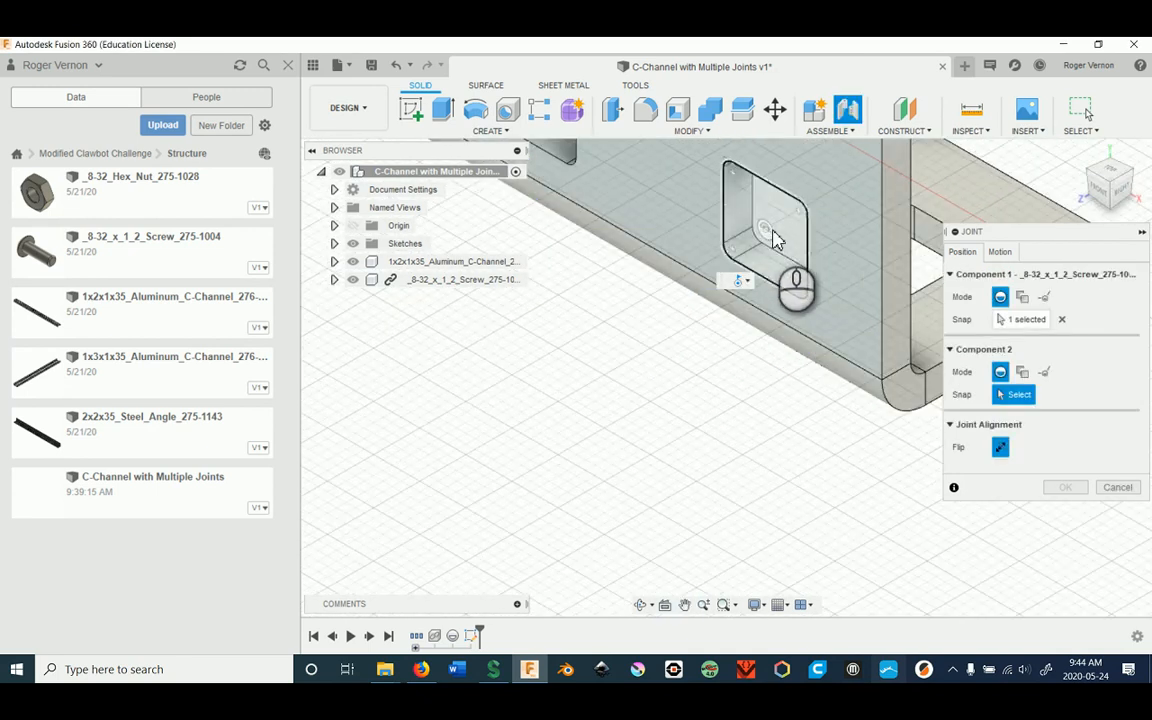
pyautogui.click(771, 237)
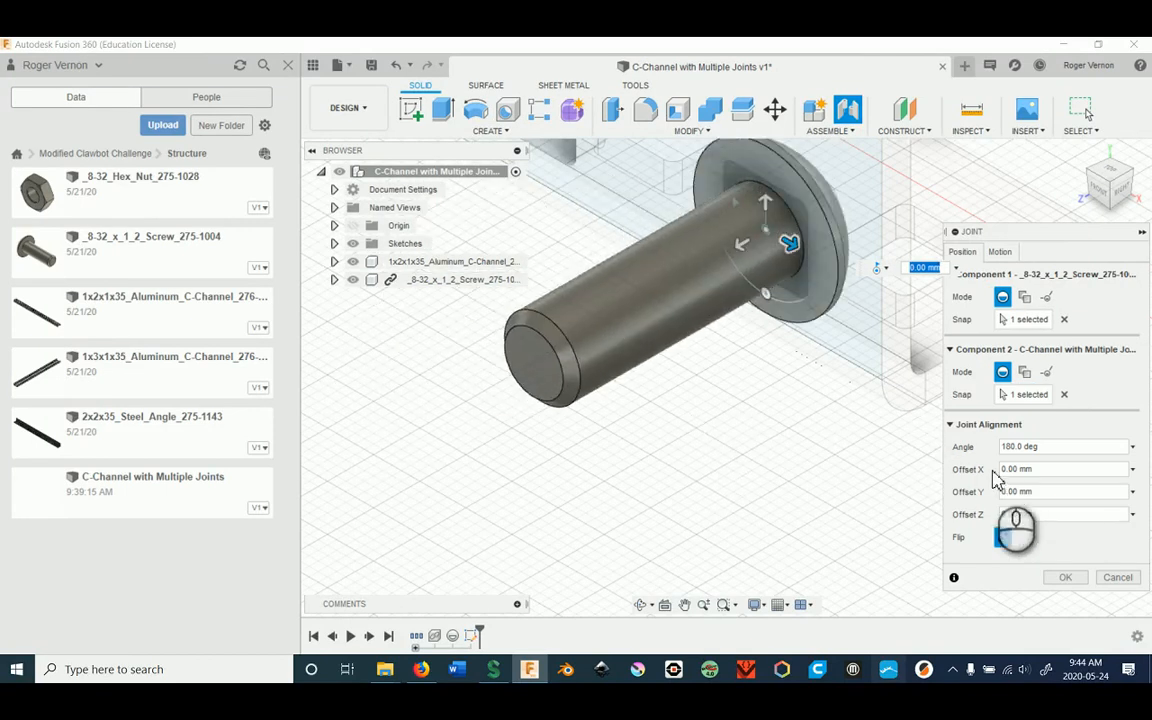
pyautogui.click(1002, 537)
pyautogui.scroll(-5, 640, 410)
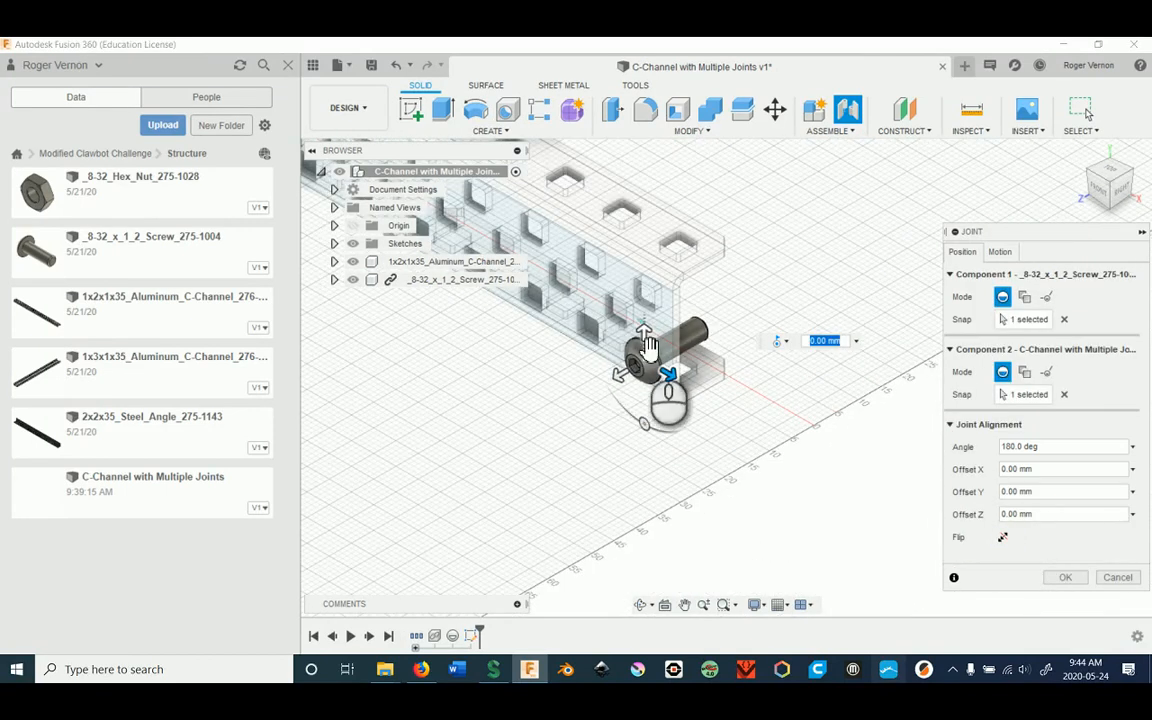
pyautogui.click(1117, 577)
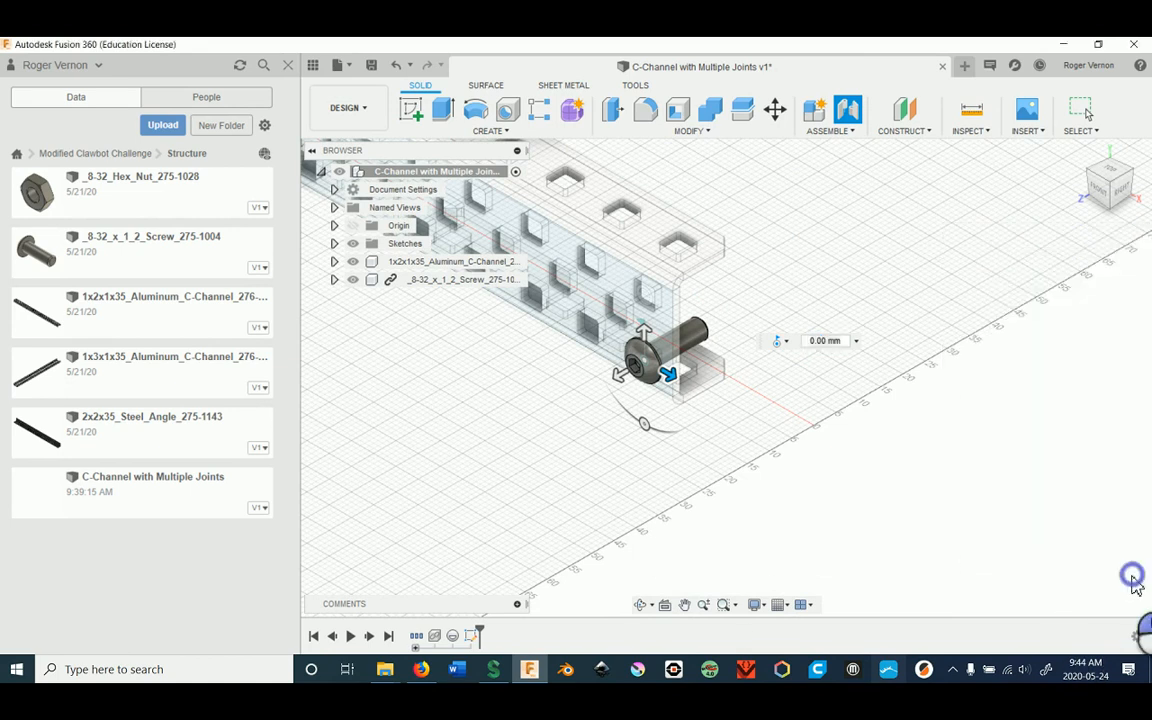
# Reopen the sketch containing the lower end hole's centre point for editing.
pyautogui.scroll(5, 640, 450)
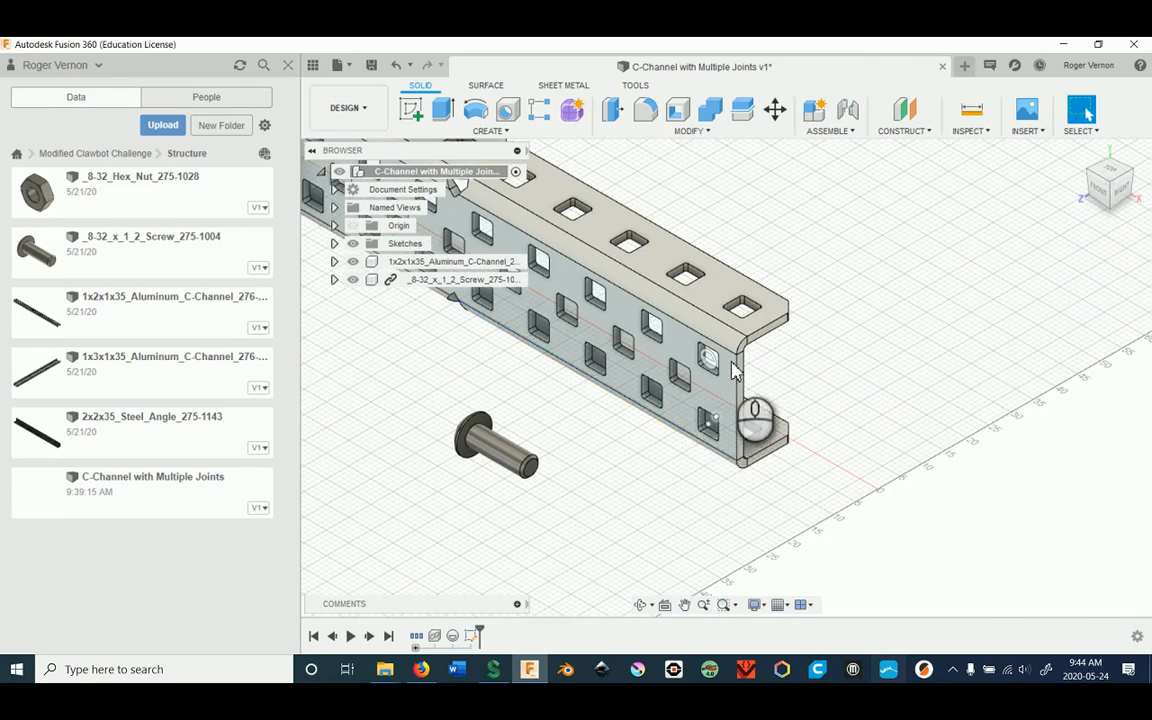
pyautogui.moveTo(624, 472); pyautogui.dragTo(710, 487, button='middle')
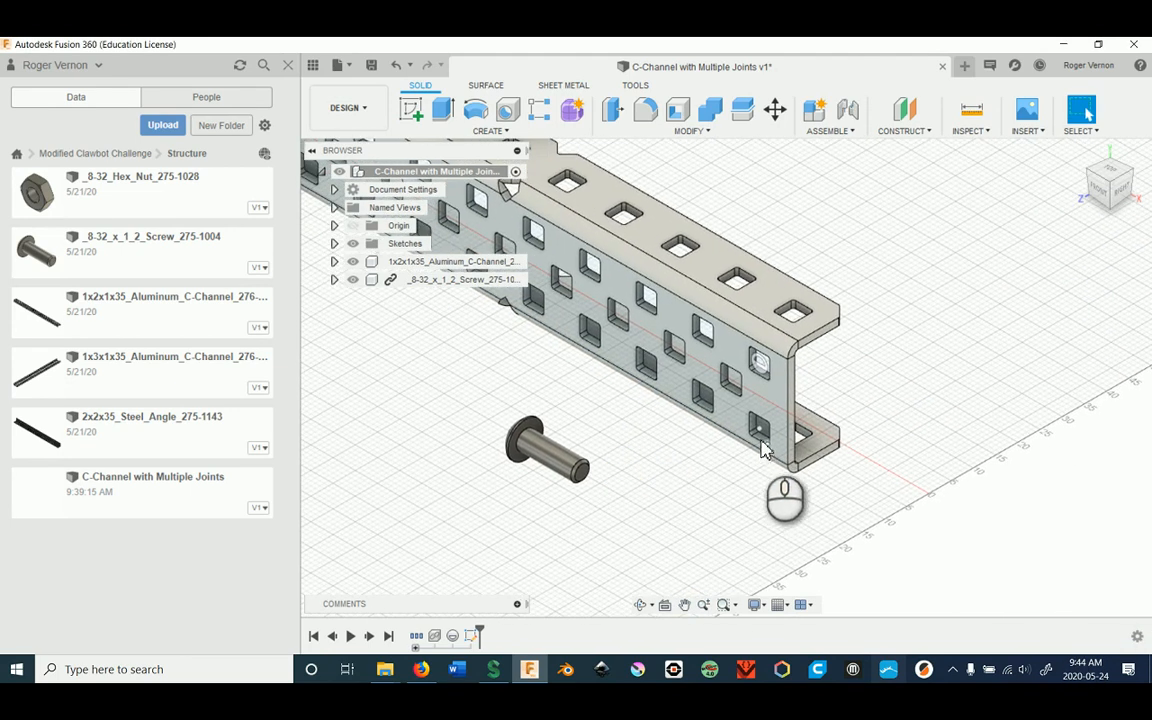
pyautogui.click(475, 638)
pyautogui.doubleClick(475, 638)
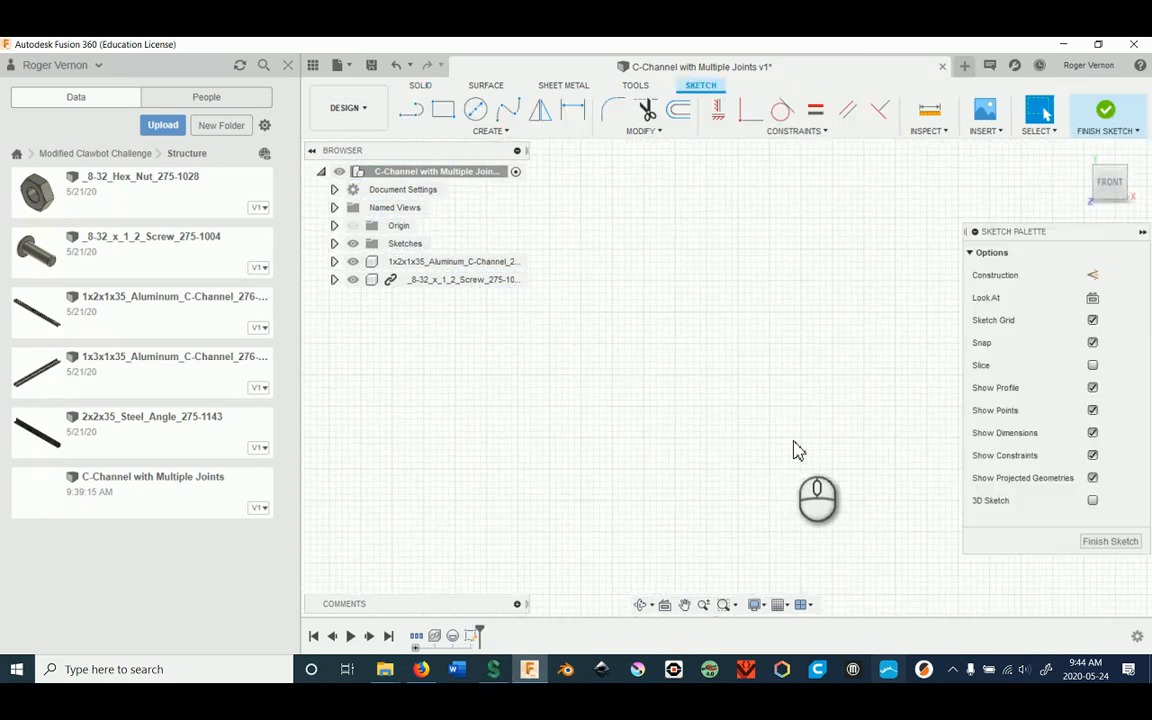
pyautogui.scroll(3, 727, 385)
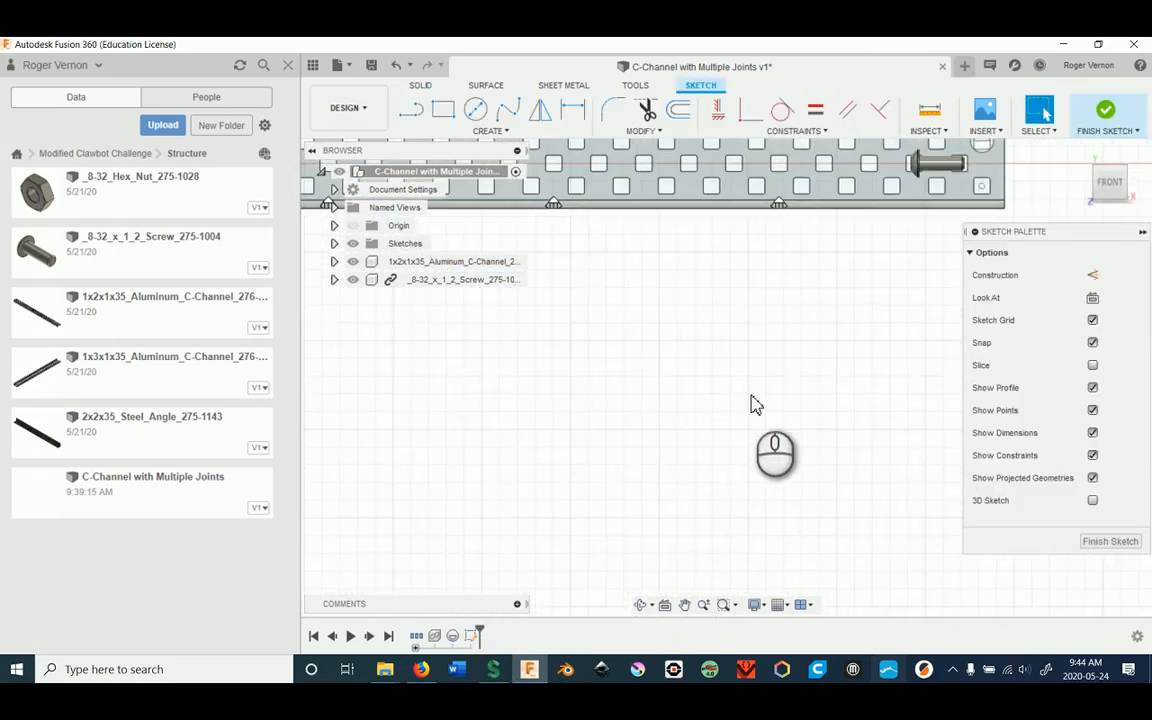
pyautogui.moveTo(746, 393); pyautogui.dragTo(543, 522, button='middle')
pyautogui.scroll(-2, 765, 306)
pyautogui.scroll(-3, 765, 313)
pyautogui.moveTo(854, 388); pyautogui.dragTo(679, 481, button='middle')
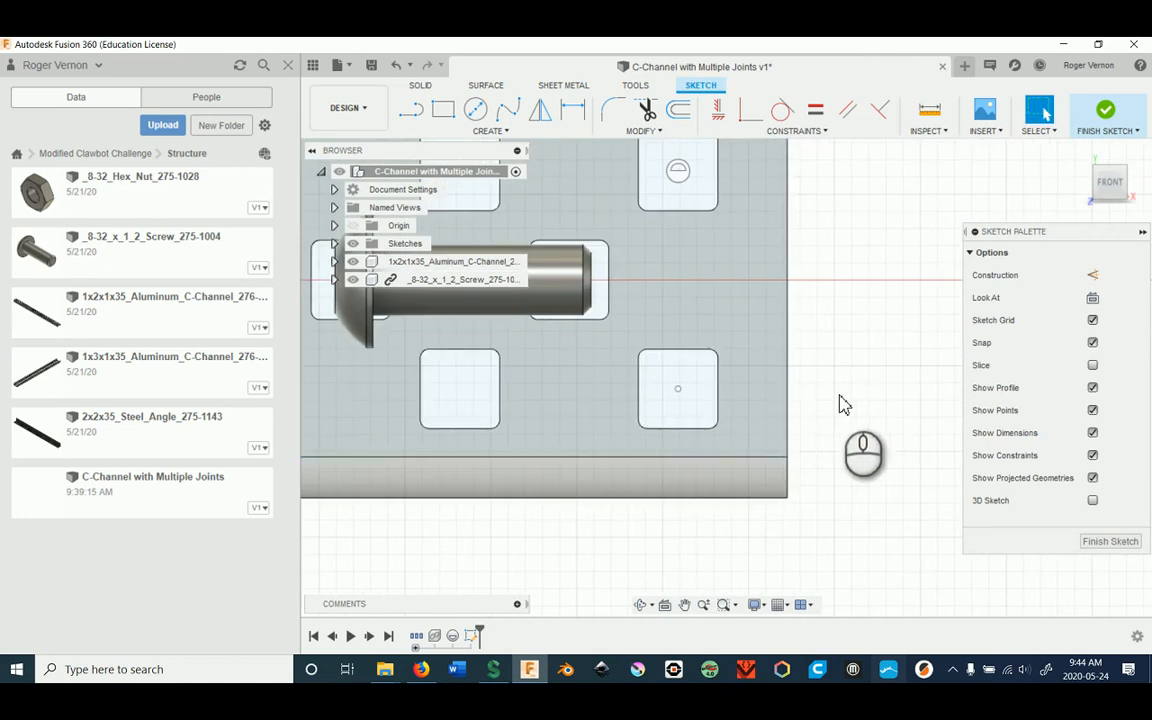
# Start a rectangular pattern of the lower end hole's sketch point, extending about 14 mm inward along the channel, with a second-direction quantity of 1.
pyautogui.click(488, 132)
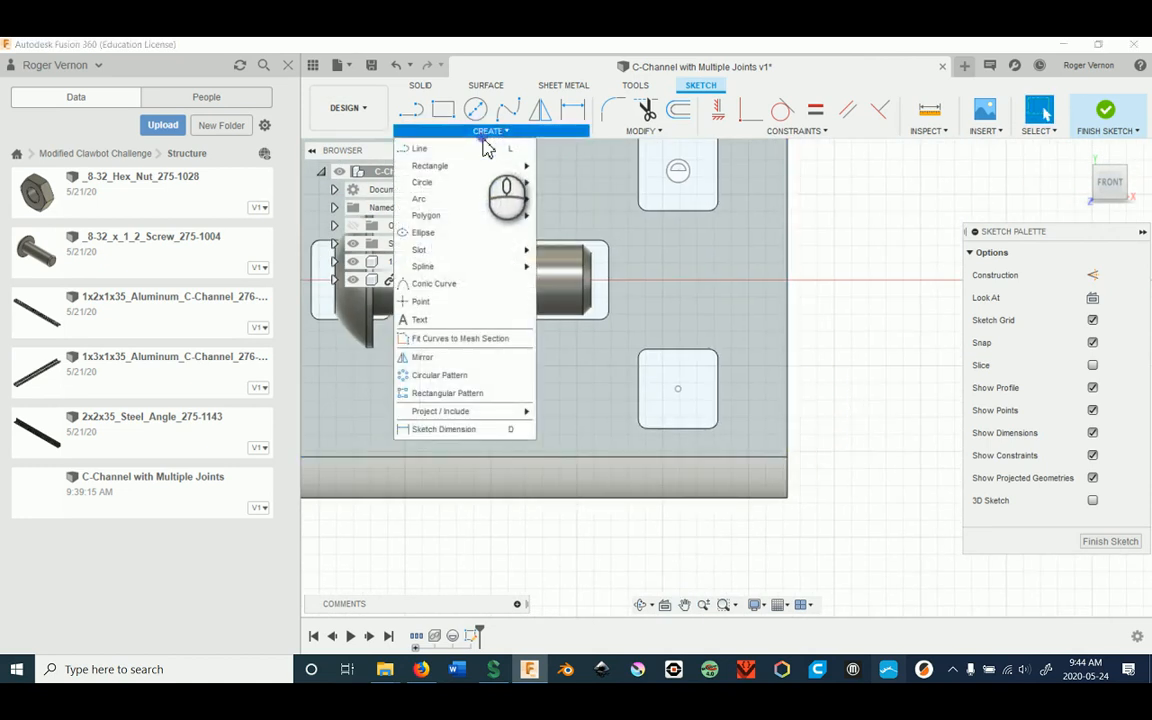
pyautogui.click(455, 393)
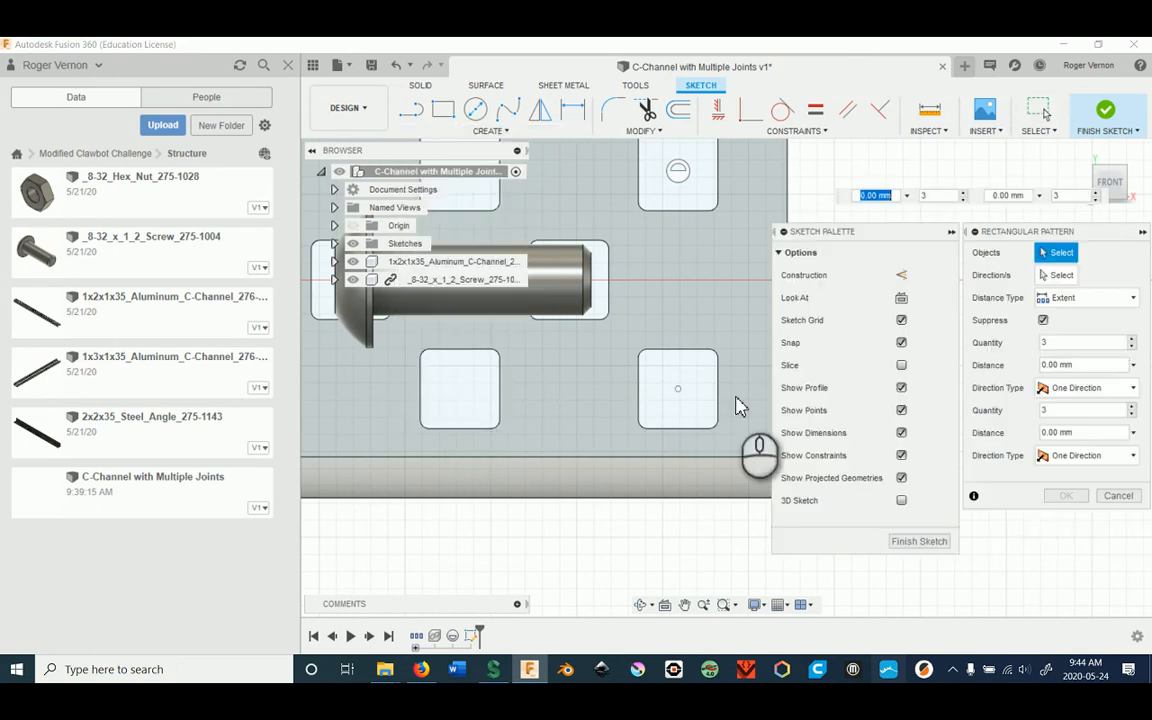
pyautogui.click(677, 390)
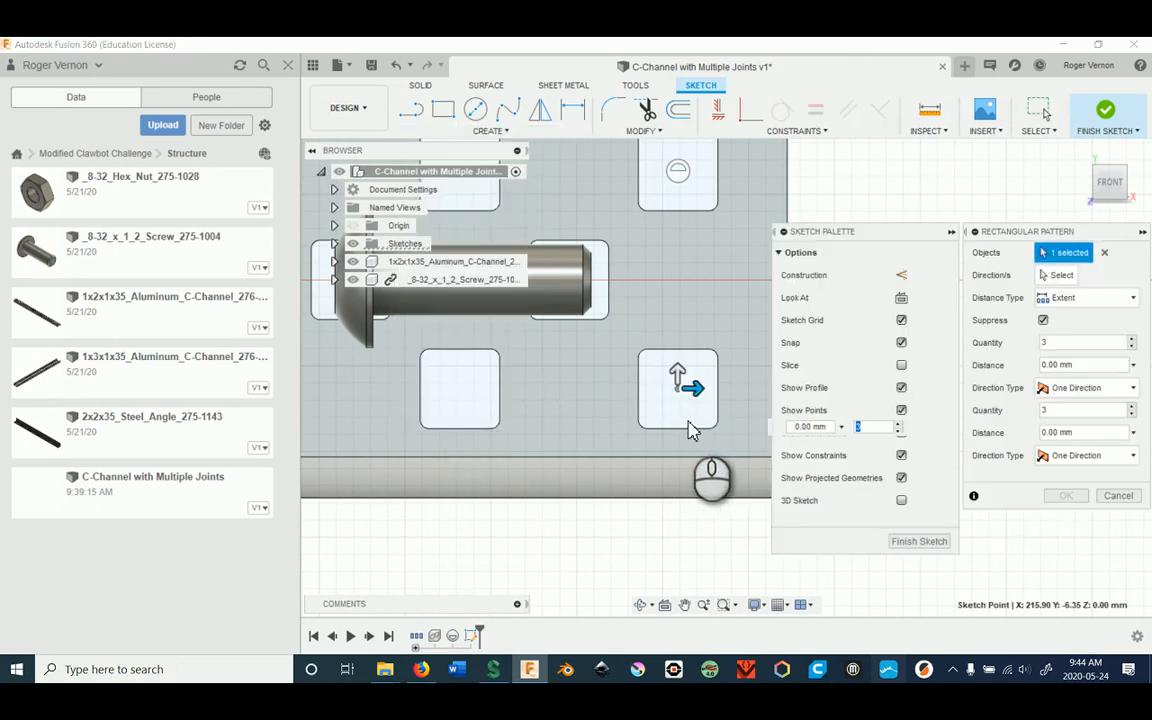
pyautogui.moveTo(676, 388)
pyautogui.mouseDown()
pyautogui.moveTo(420, 396)
pyautogui.moveTo(519, 398)
pyautogui.moveTo(457, 394)
pyautogui.mouseUp()
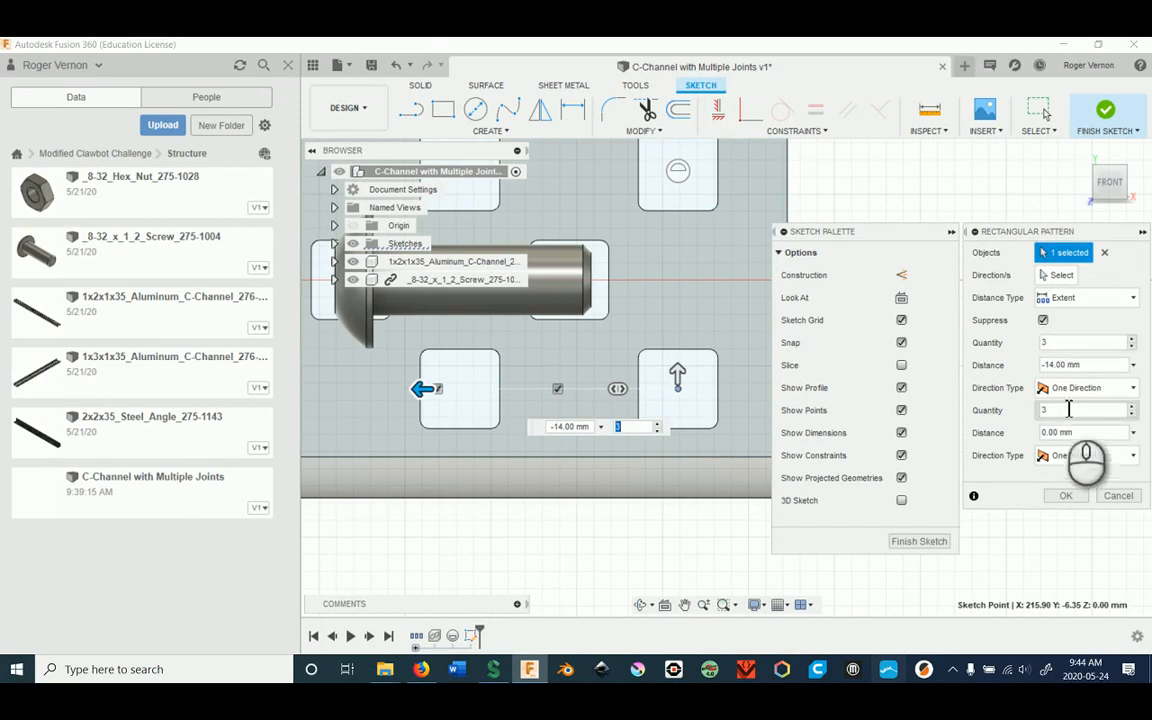
pyautogui.moveTo(1067, 412); pyautogui.dragTo(1035, 420)
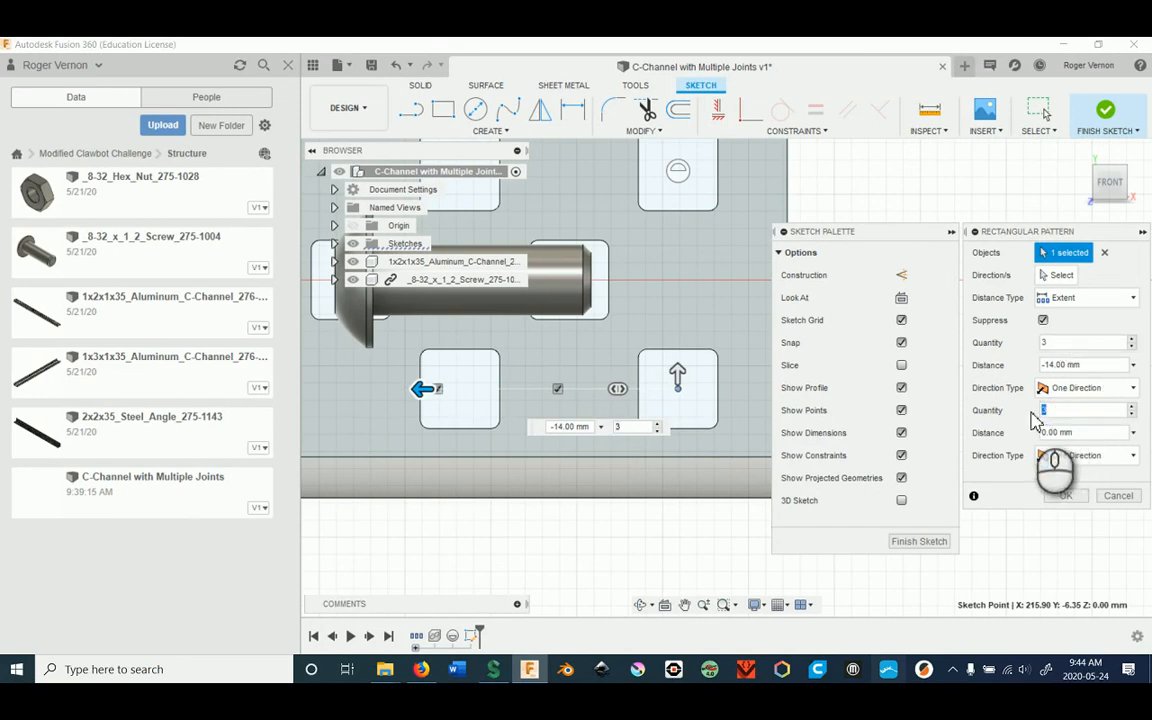
pyautogui.scroll(-4, 630, 430)
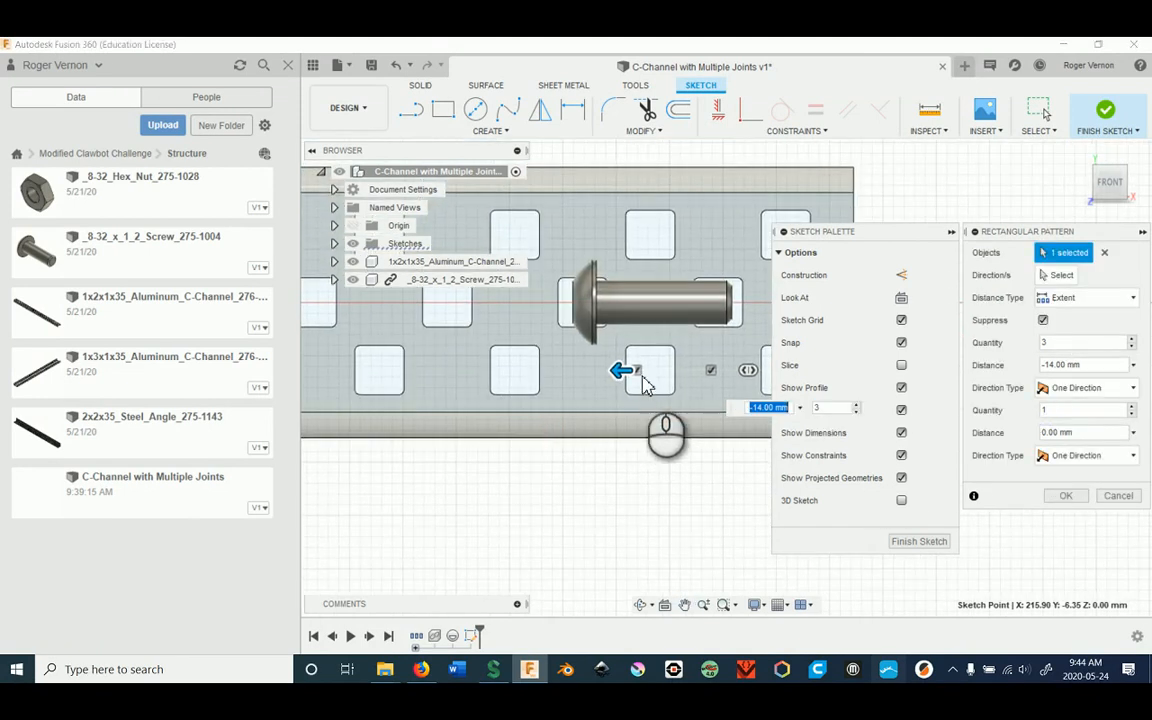
# Extend the three-point pattern to the third hole of the lower row, set its distance to -1", and create it.
pyautogui.moveTo(644, 385)
pyautogui.mouseDown()
pyautogui.moveTo(625, 375)
pyautogui.moveTo(460, 378)
pyautogui.moveTo(517, 384)
pyautogui.mouseUp()
pyautogui.moveTo(1093, 369); pyautogui.dragTo(995, 370)
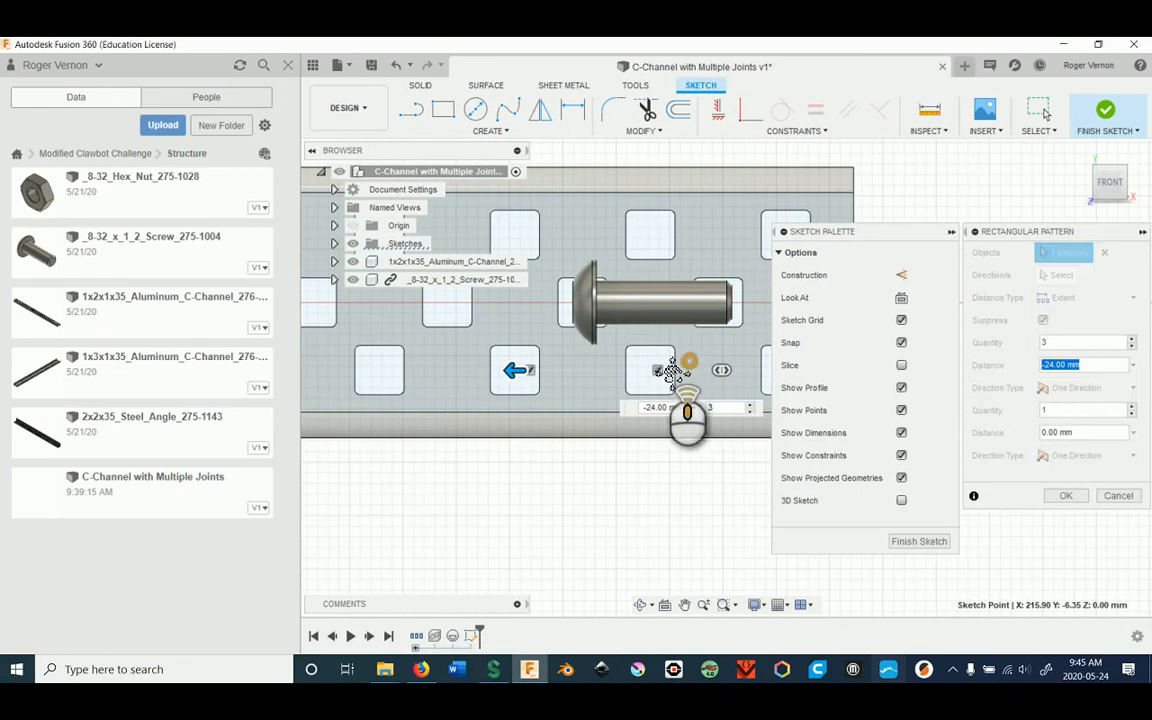
pyautogui.moveTo(670, 371); pyautogui.dragTo(587, 365, button='middle')
pyautogui.scroll(1, 622, 367)
pyautogui.scroll(-1, 708, 383)
pyautogui.scroll(-1, 708, 383)
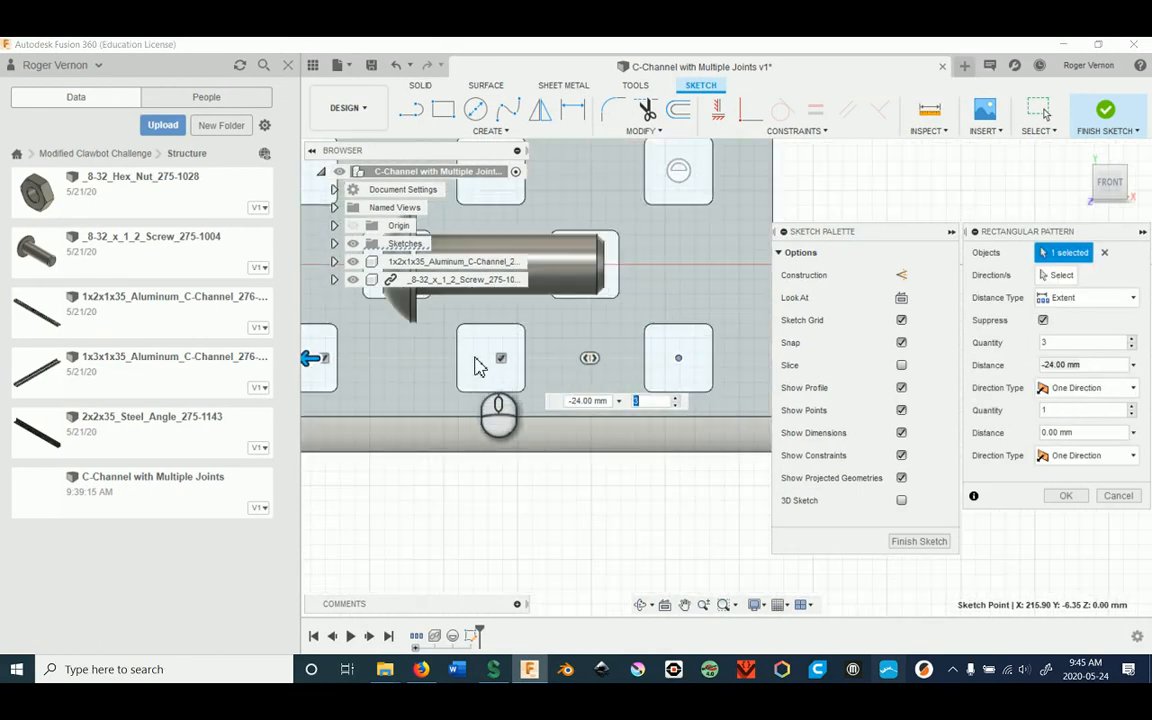
pyautogui.moveTo(455, 372); pyautogui.dragTo(496, 368, button='middle')
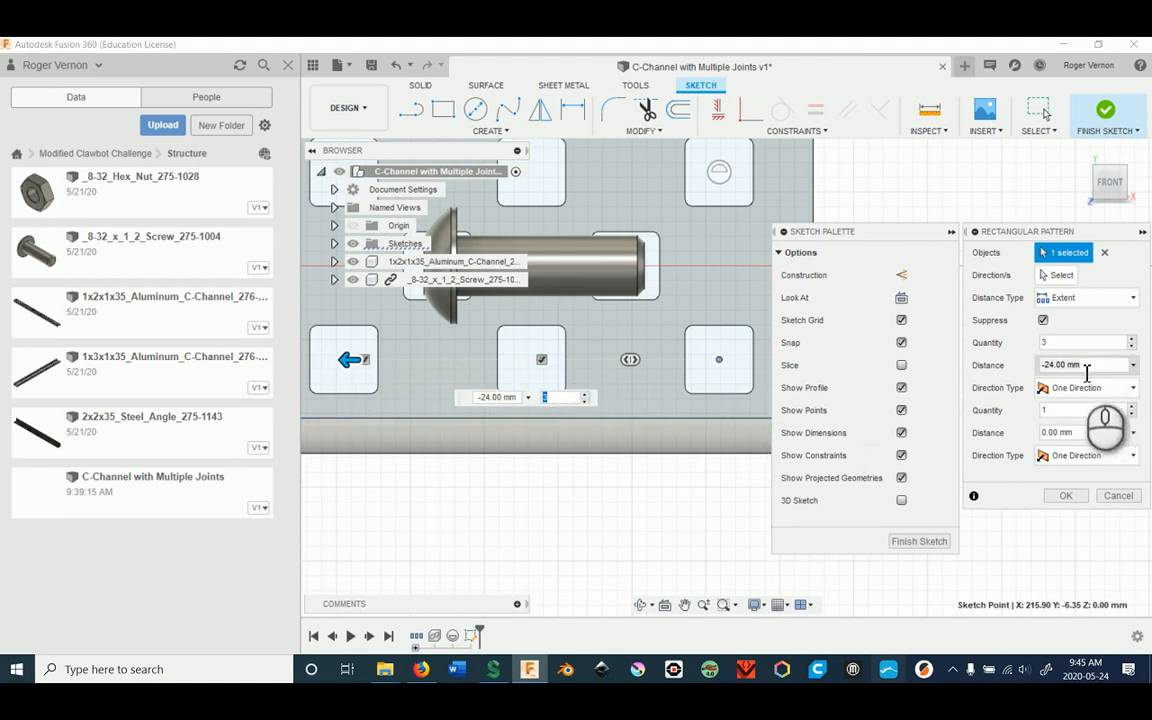
pyautogui.moveTo(1083, 367); pyautogui.dragTo(1008, 368)
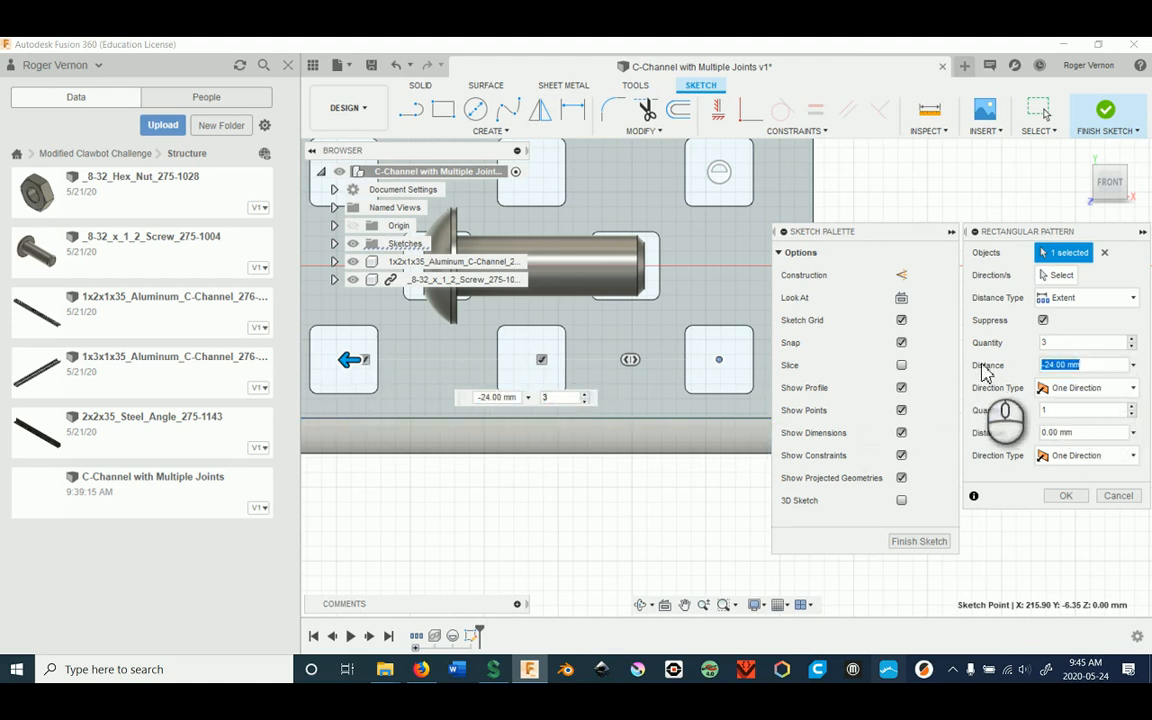
pyautogui.write('1')
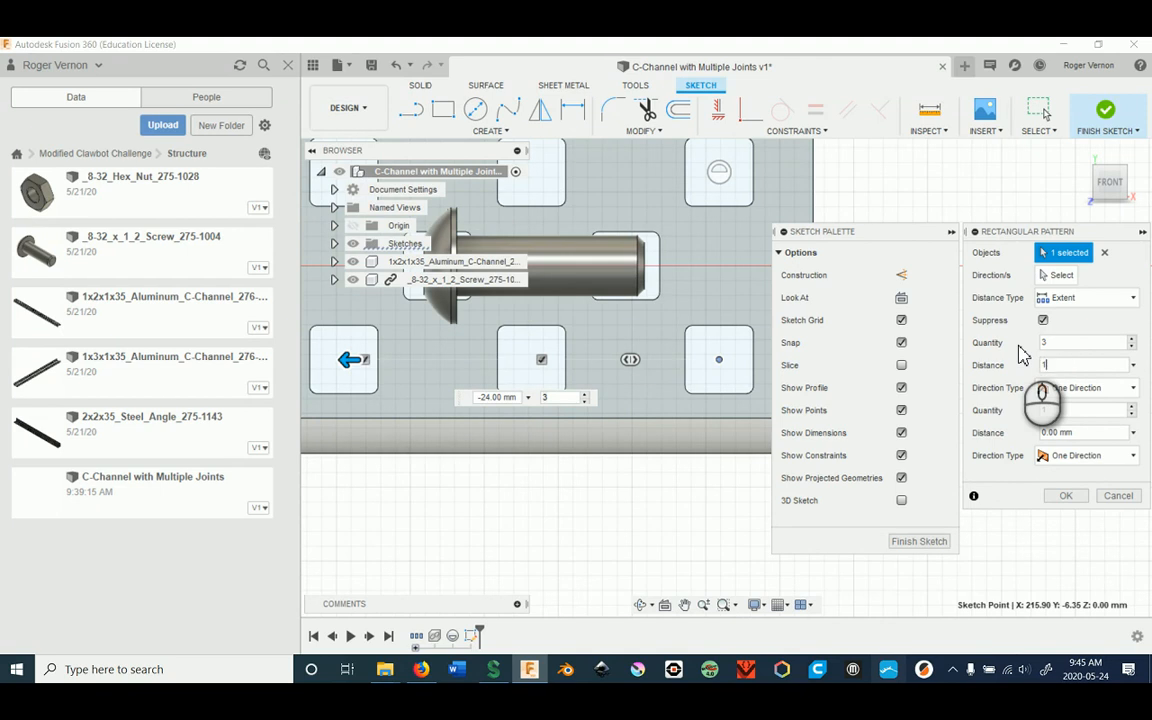
pyautogui.write('"')
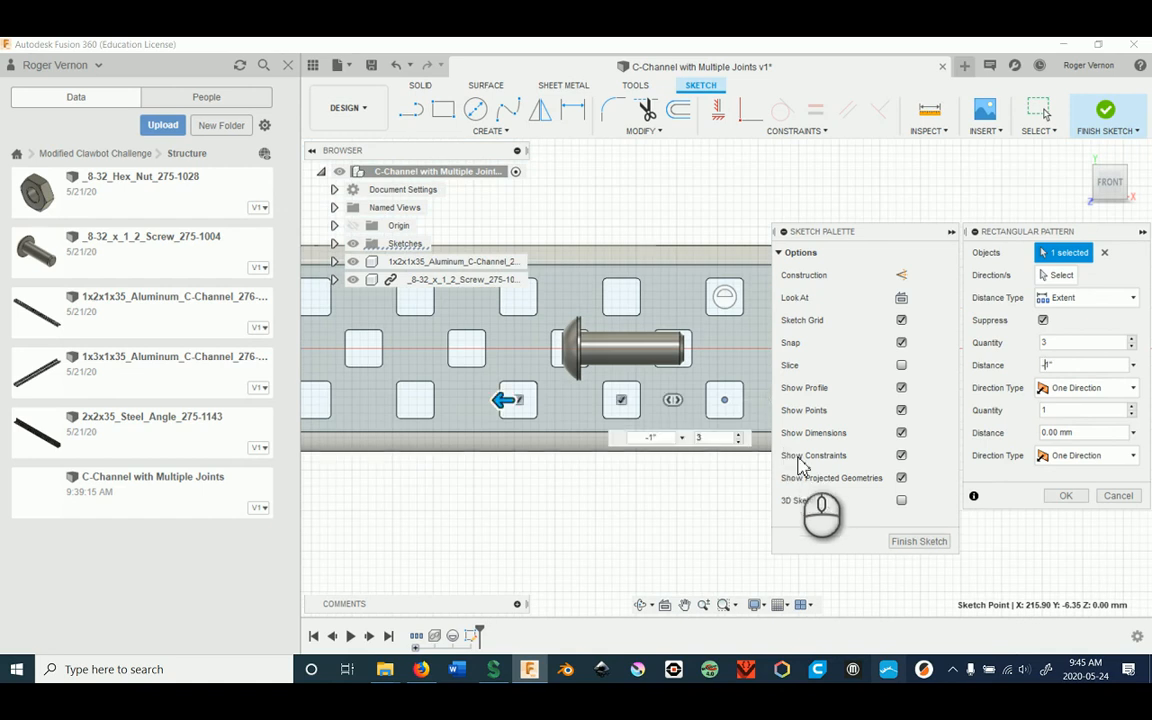
pyautogui.click(1062, 497)
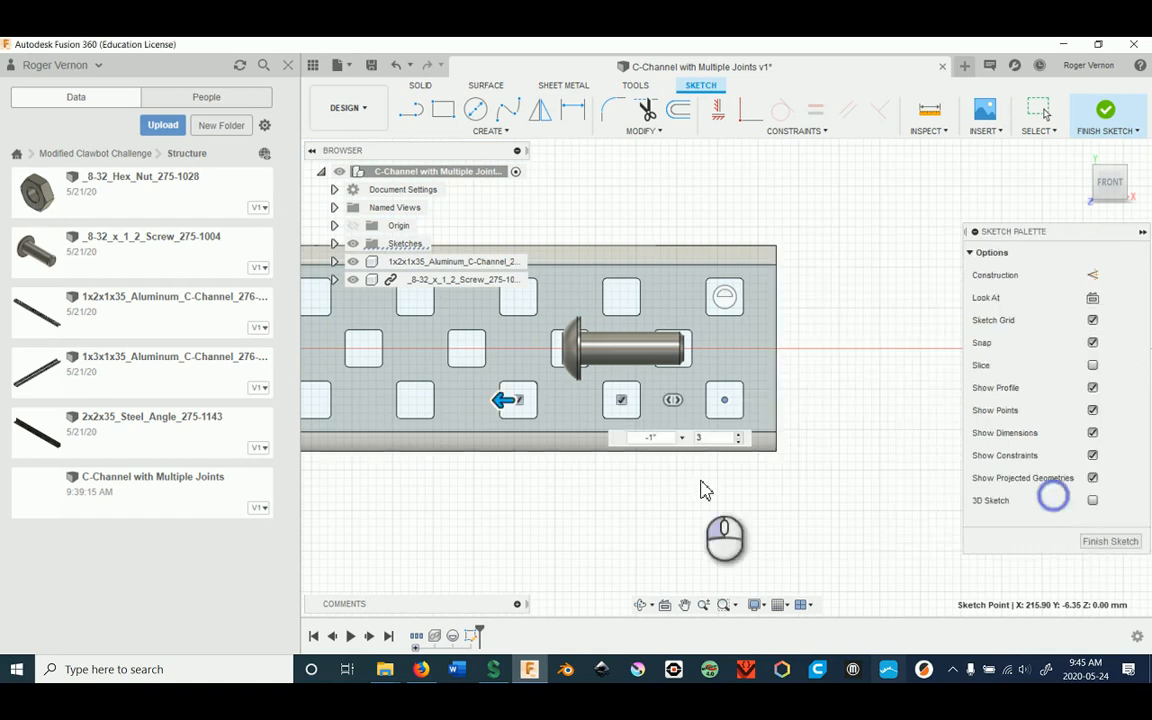
# Examine the patterned points and the remaining lower-row holes along the full length of the C-channel.
pyautogui.scroll(-1, 527, 490)
pyautogui.moveTo(457, 484); pyautogui.dragTo(565, 484, button='middle')
pyautogui.scroll(-2, 632, 539)
pyautogui.moveTo(584, 539); pyautogui.dragTo(728, 525, button='middle')
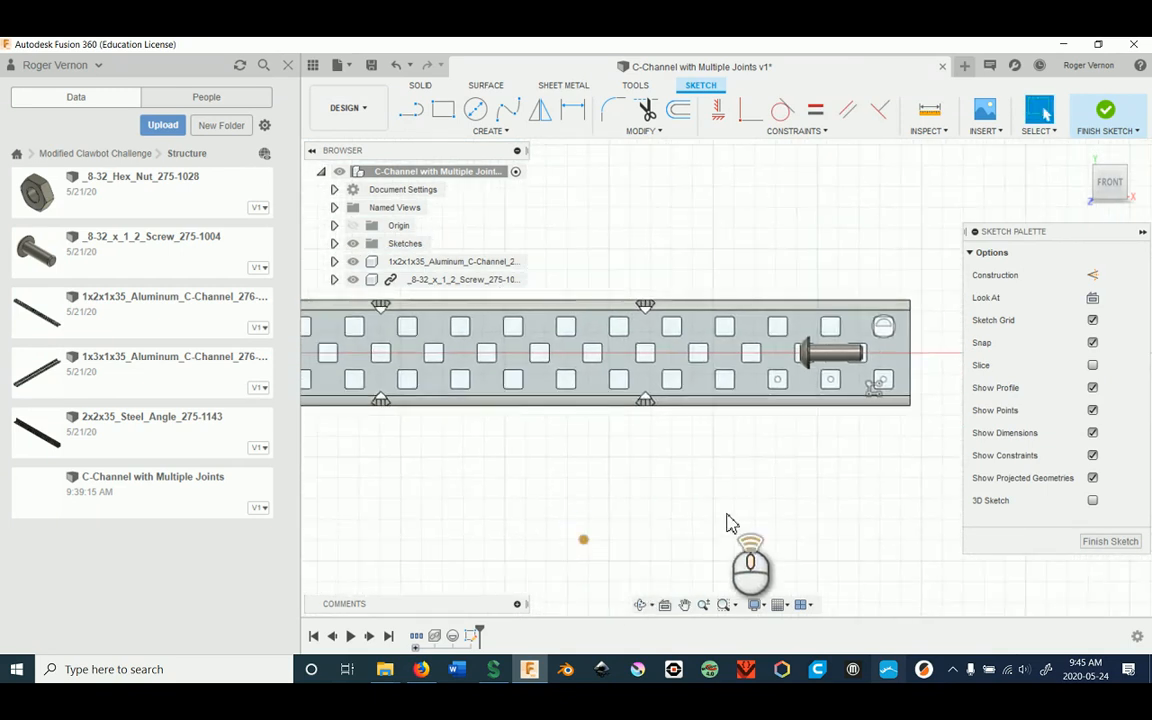
pyautogui.scroll(-2, 764, 481)
pyautogui.moveTo(485, 500); pyautogui.dragTo(668, 445, button='middle')
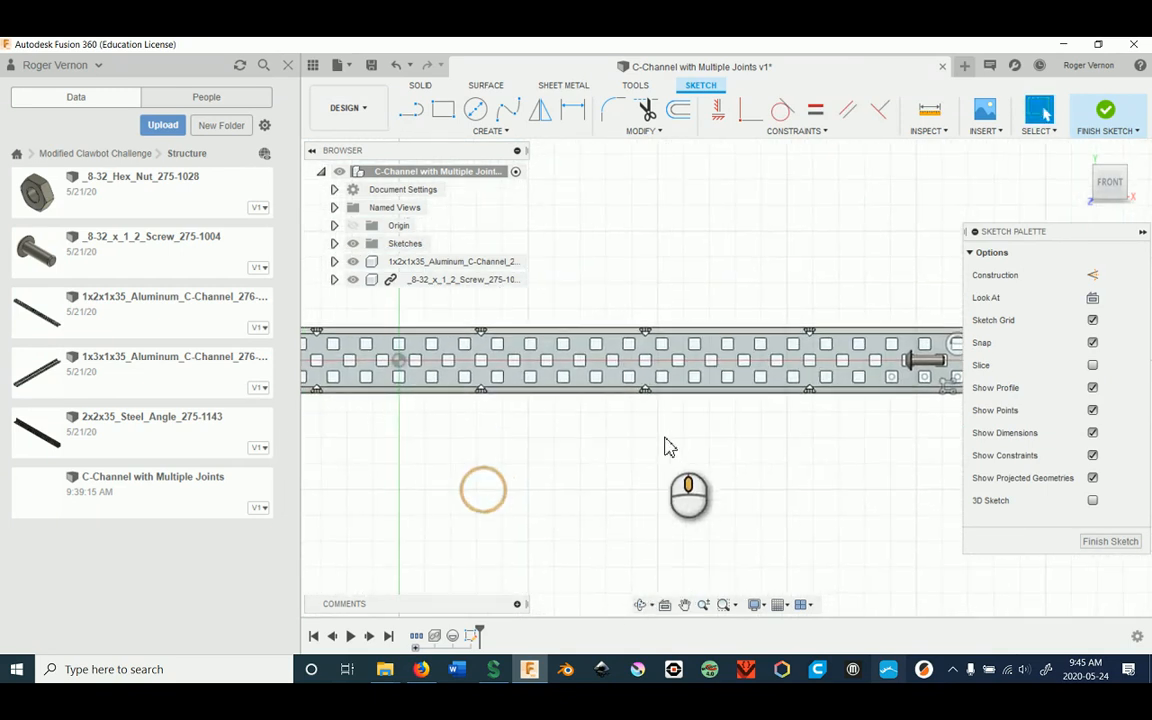
pyautogui.moveTo(726, 513); pyautogui.dragTo(622, 509, button='middle')
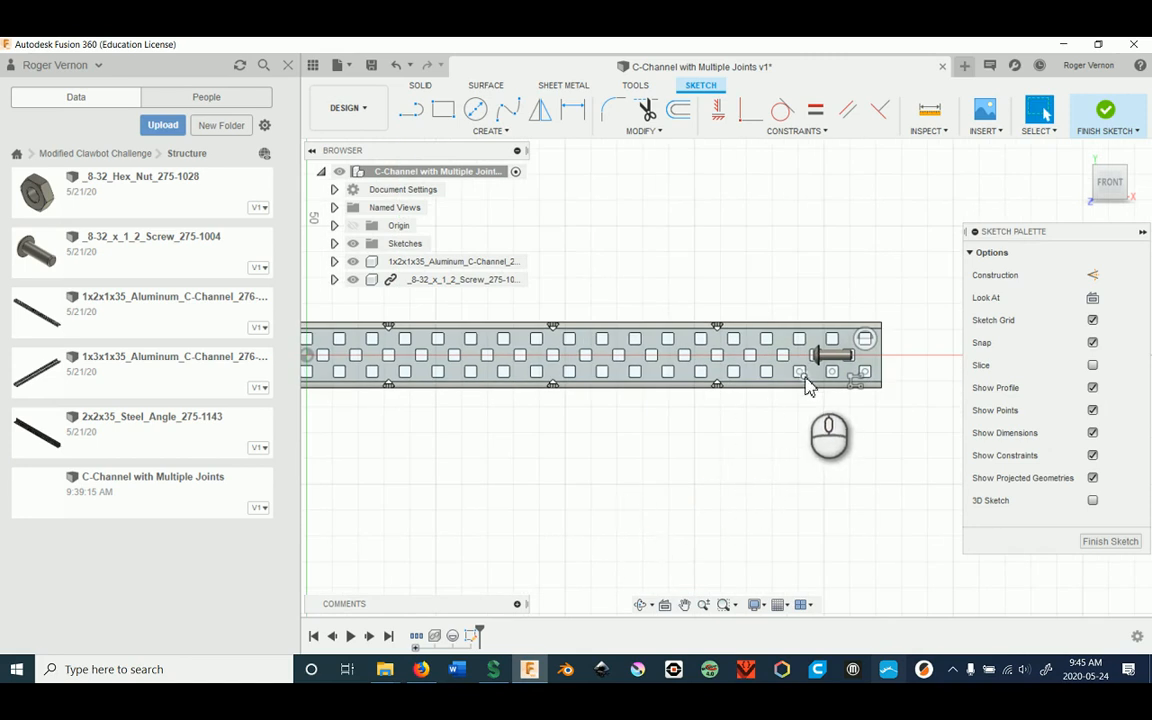
pyautogui.scroll(-3, 807, 375)
pyautogui.moveTo(617, 481); pyautogui.dragTo(740, 487, button='middle')
pyautogui.scroll(-1, 550, 488)
pyautogui.moveTo(550, 488)
pyautogui.mouseDown(button='middle')
pyautogui.moveTo(673, 498)
pyautogui.moveTo(558, 472)
pyautogui.mouseUp(button='middle')
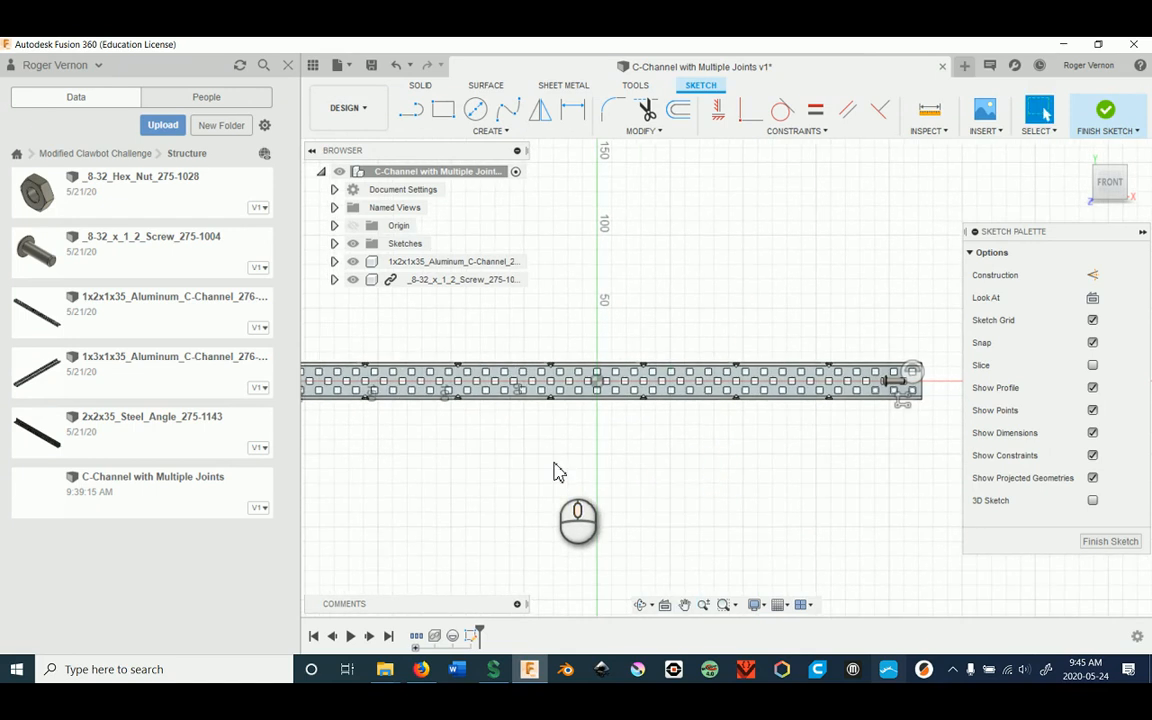